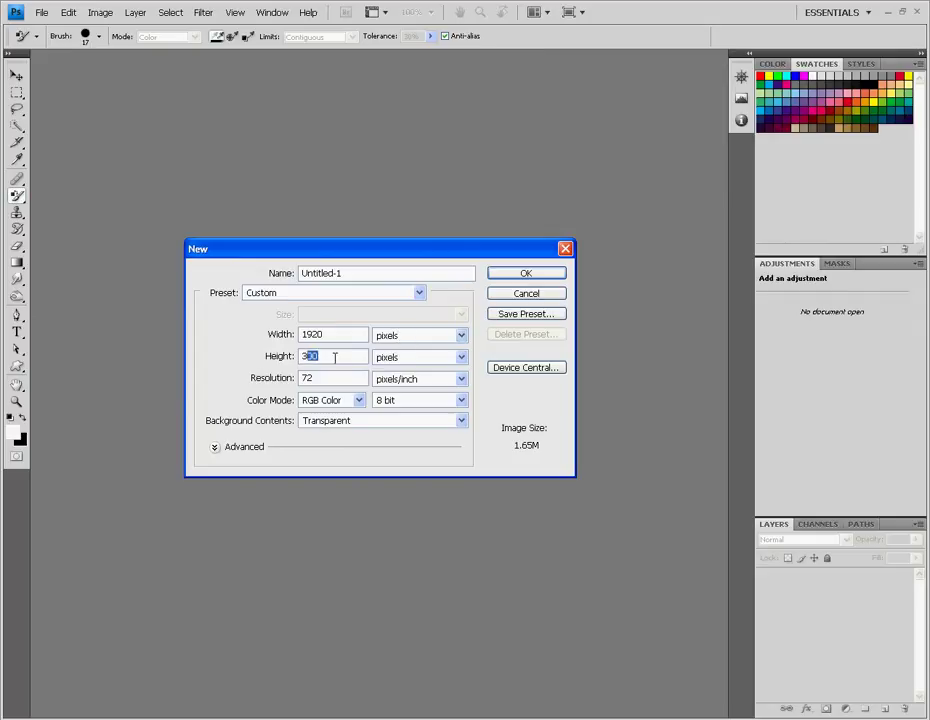
Create a new transparent RGB document 1920 pixels wide and 1080 pixels high at 72 pixels/inch
{"action": "type", "text": "1080"}
{"action": "left_click", "coordinate": [560, 274]}
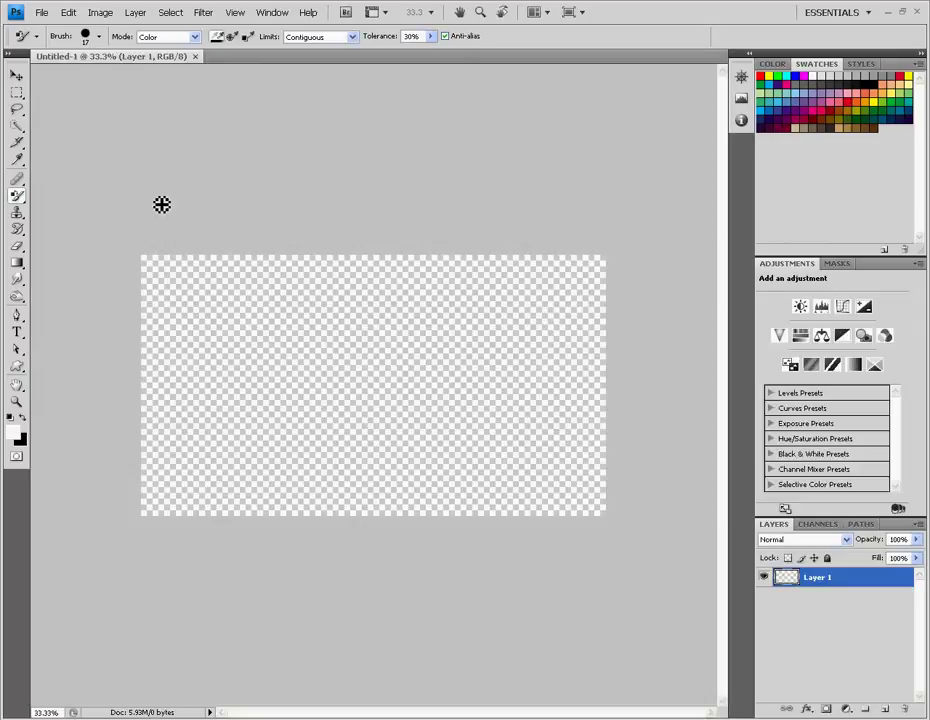
Paint the left third of Layer 1 solid black with the 288-pixel Brush
{"action": "left_click", "coordinate": [16, 228]}
{"action": "left_click", "coordinate": [18, 196]}
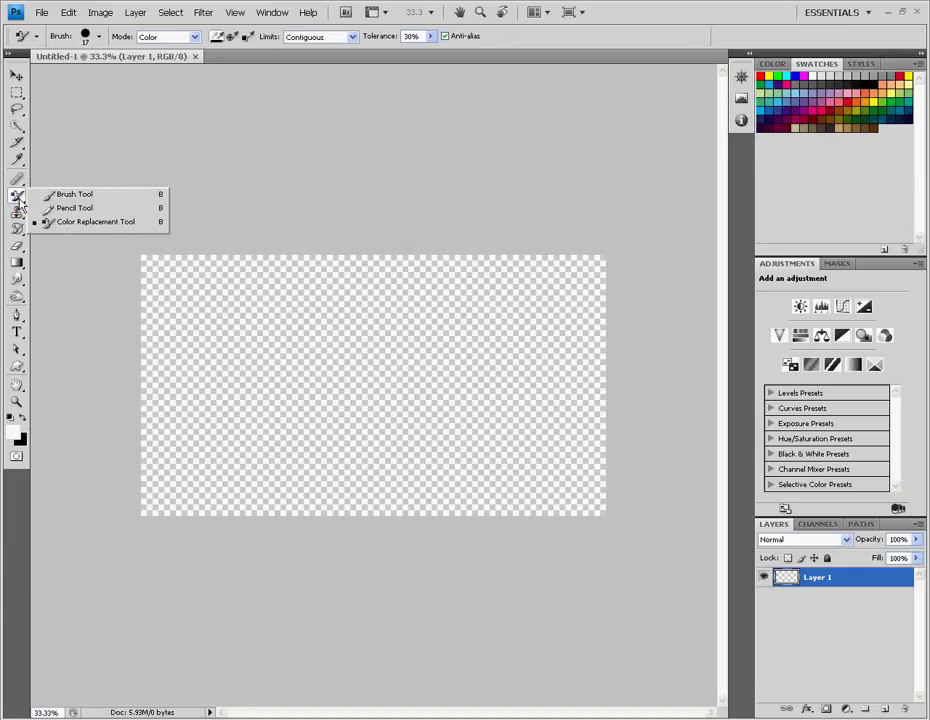
{"action": "left_click", "coordinate": [62, 194]}
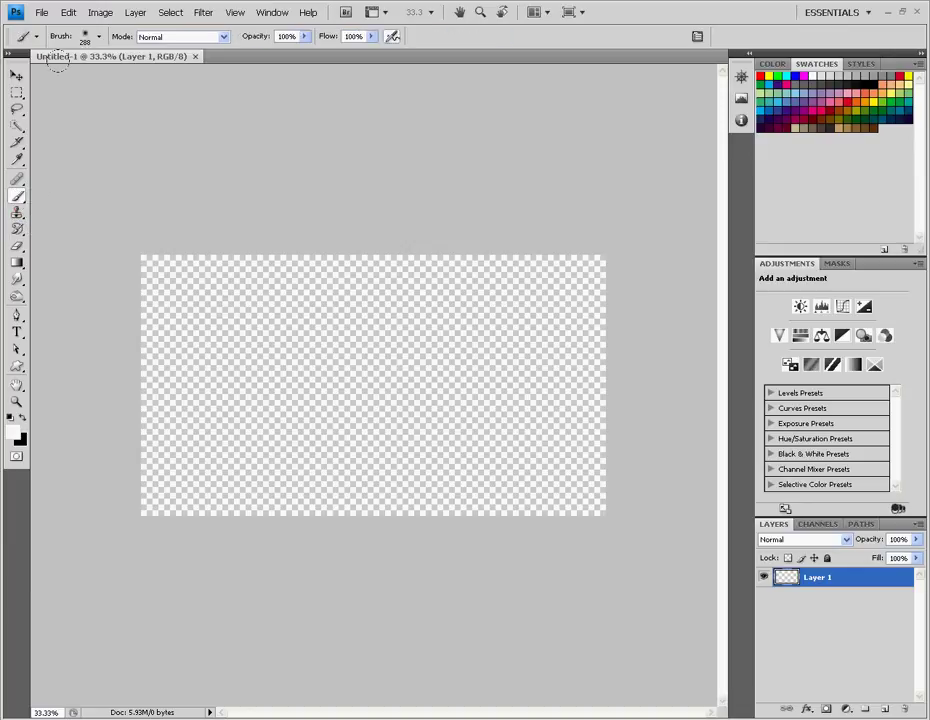
{"action": "key", "text": "x"}
{"action": "mouse_move", "coordinate": [145, 190]}
{"action": "left_mouse_down"}
{"action": "mouse_move", "coordinate": [139, 431]}
{"action": "mouse_move", "coordinate": [156, 296]}
{"action": "mouse_move", "coordinate": [177, 322]}
{"action": "mouse_move", "coordinate": [174, 458]}
{"action": "mouse_move", "coordinate": [201, 215]}
{"action": "mouse_move", "coordinate": [260, 261]}
{"action": "mouse_move", "coordinate": [236, 502]}
{"action": "mouse_move", "coordinate": [227, 401]}
{"action": "mouse_move", "coordinate": [199, 530]}
{"action": "mouse_move", "coordinate": [239, 542]}
{"action": "left_mouse_up"}
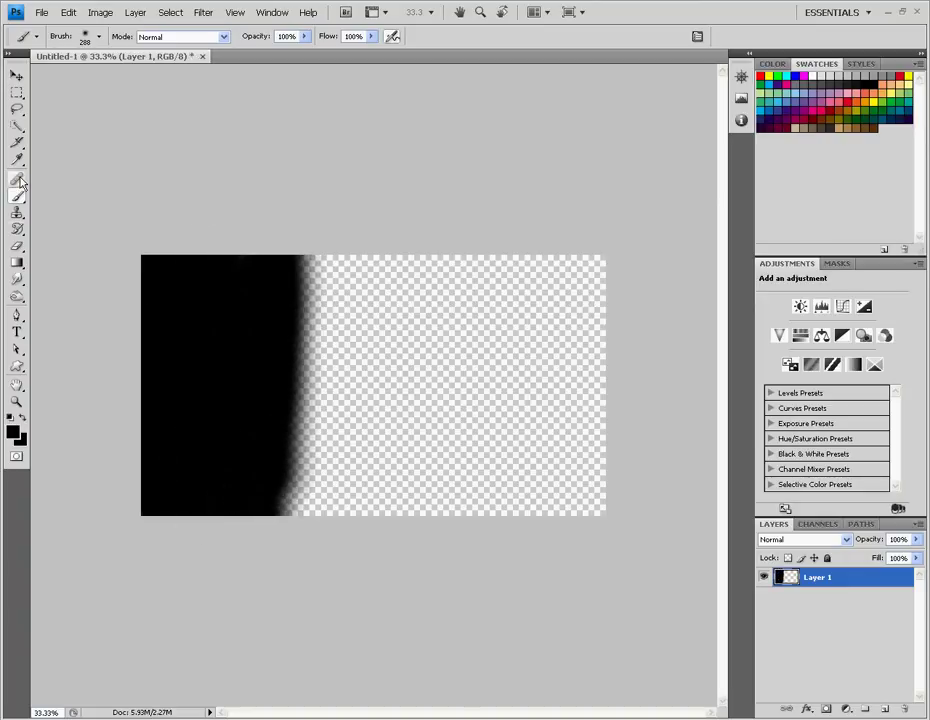
Fill the remaining transparent area with black using the Paint Bucket, and cover the leftover specks with the Brush
{"action": "left_click", "coordinate": [19, 247]}
{"action": "left_click", "coordinate": [17, 262]}
{"action": "left_click", "coordinate": [83, 273]}
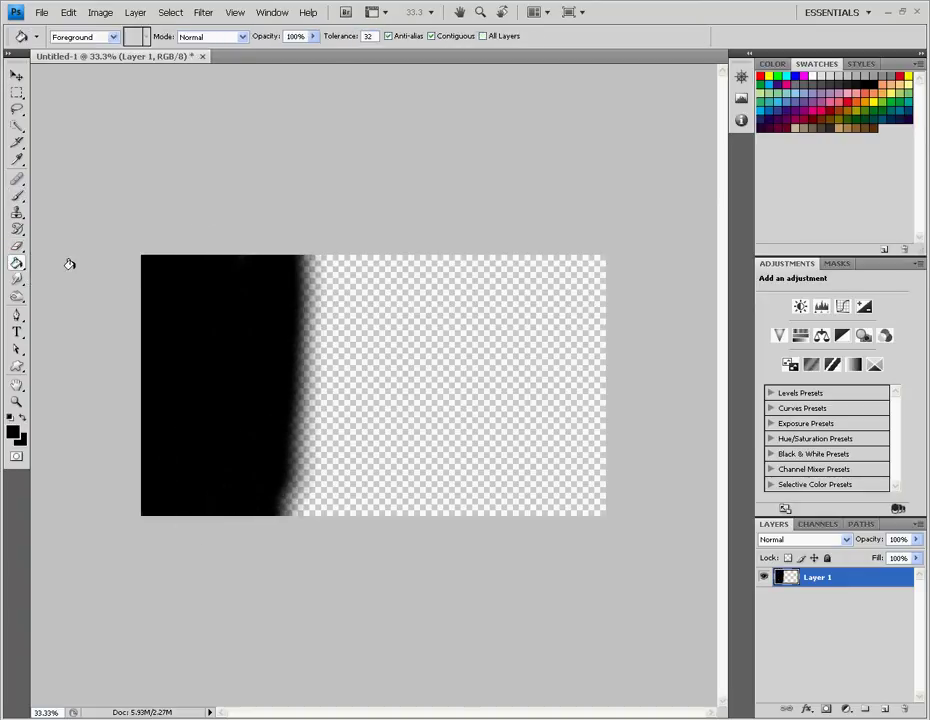
{"action": "left_click", "coordinate": [448, 370]}
{"action": "left_click", "coordinate": [332, 347]}
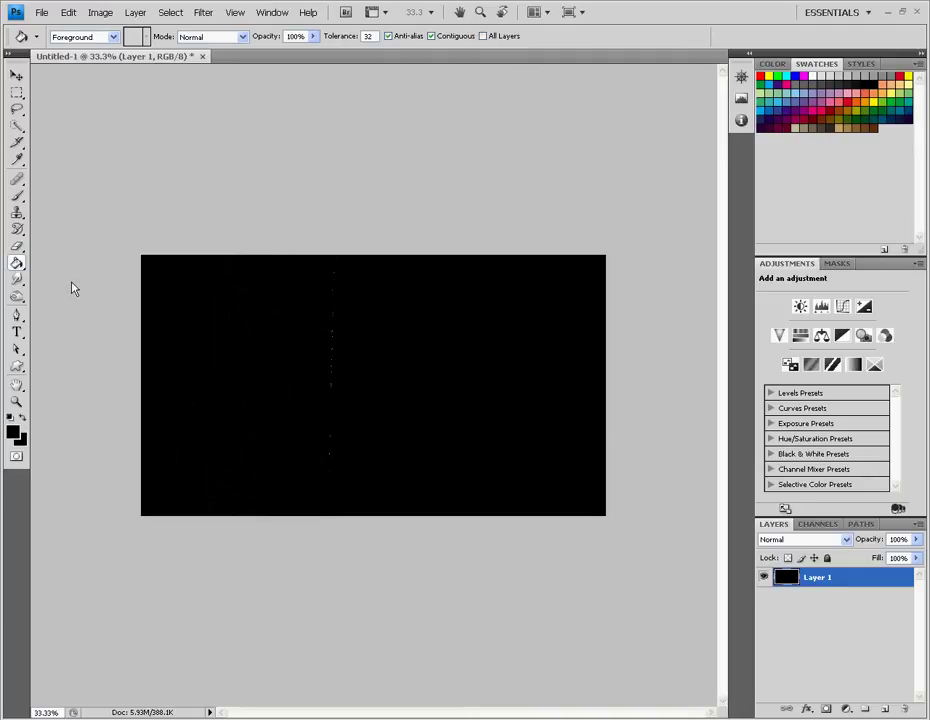
{"action": "left_click", "coordinate": [17, 196]}
{"action": "left_click", "coordinate": [74, 194]}
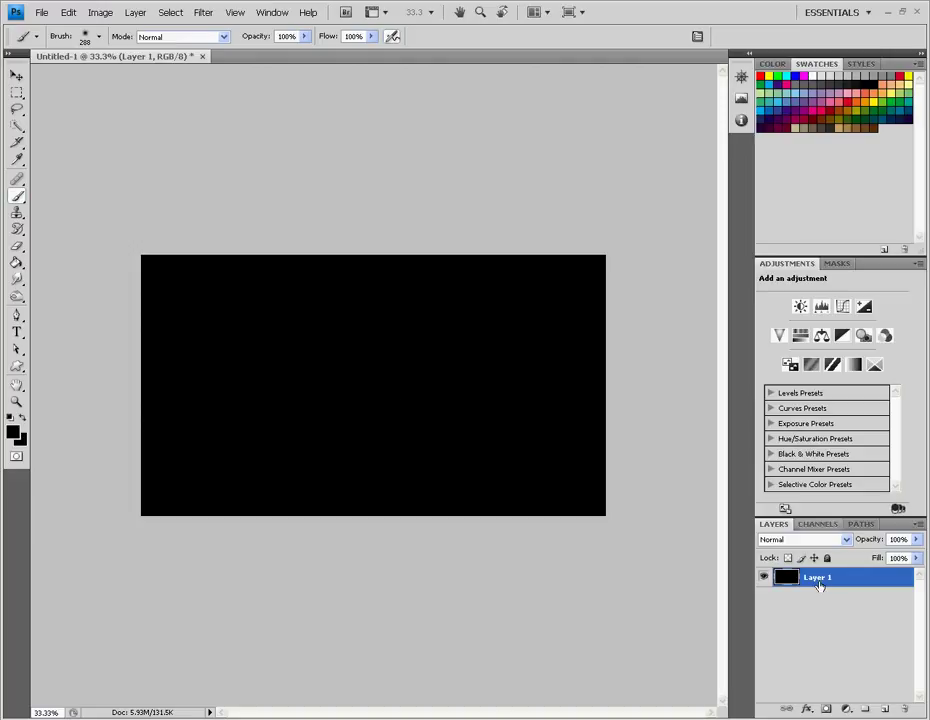
Duplicate the black Layer 1 as "Layer 1 copy" within the same document
{"action": "right_click", "coordinate": [803, 586]}
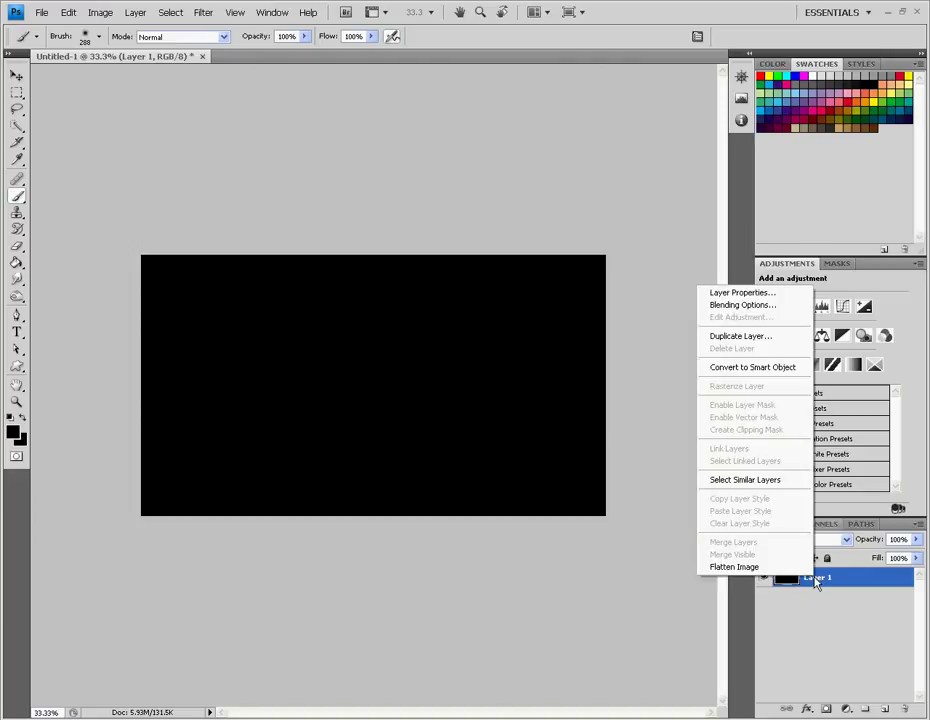
{"action": "left_click", "coordinate": [743, 337]}
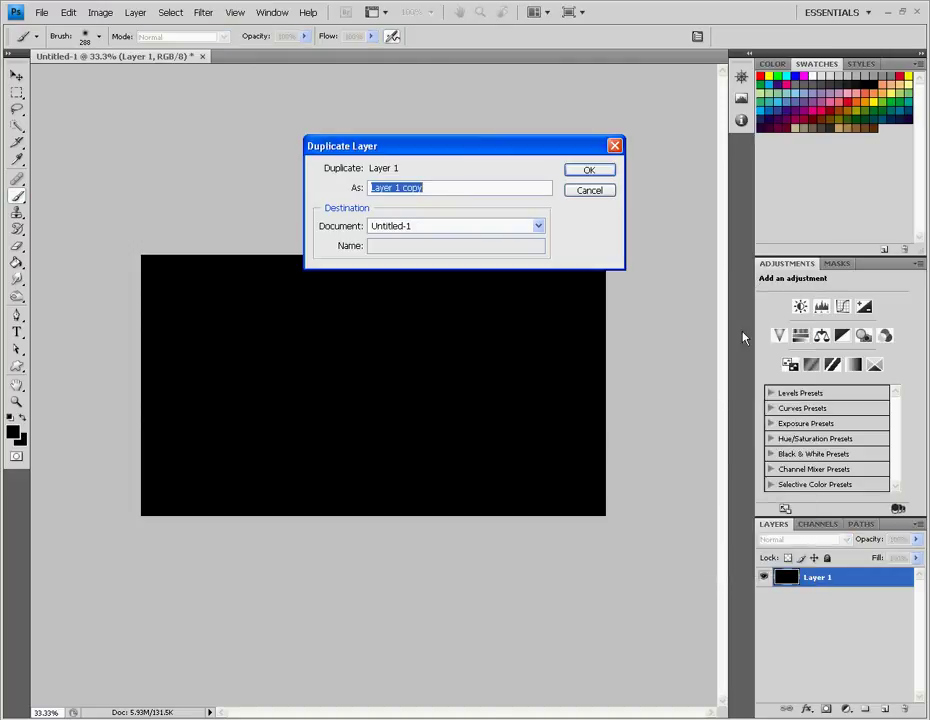
{"action": "left_click", "coordinate": [589, 171]}
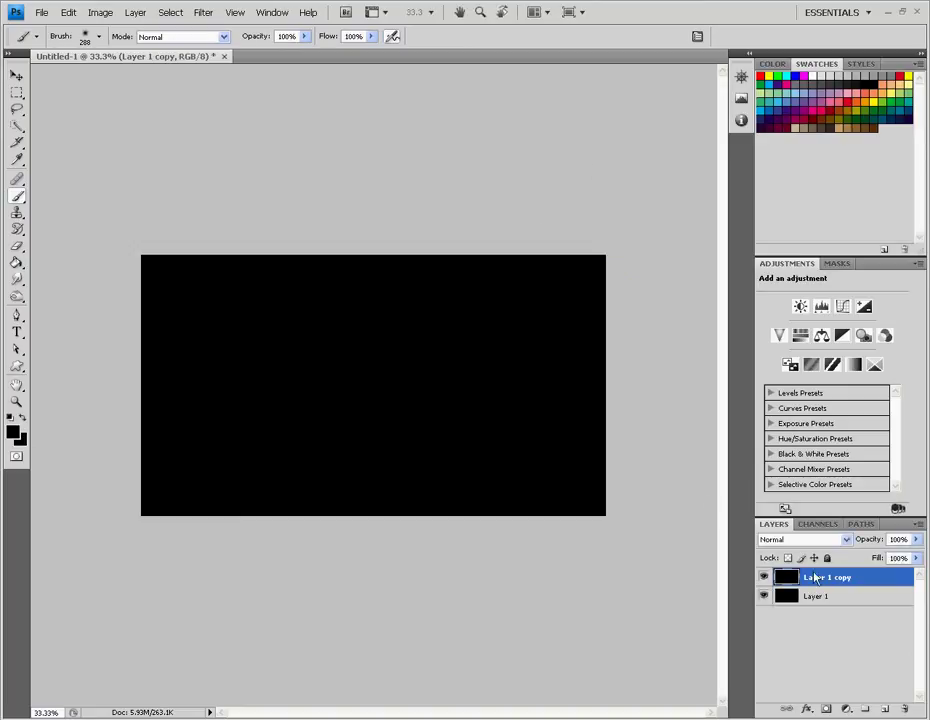
Add a new empty layer above the duplicate, in Normal mode at 100% opacity
{"action": "left_click", "coordinate": [137, 13]}
{"action": "mouse_move", "coordinate": [173, 32]}
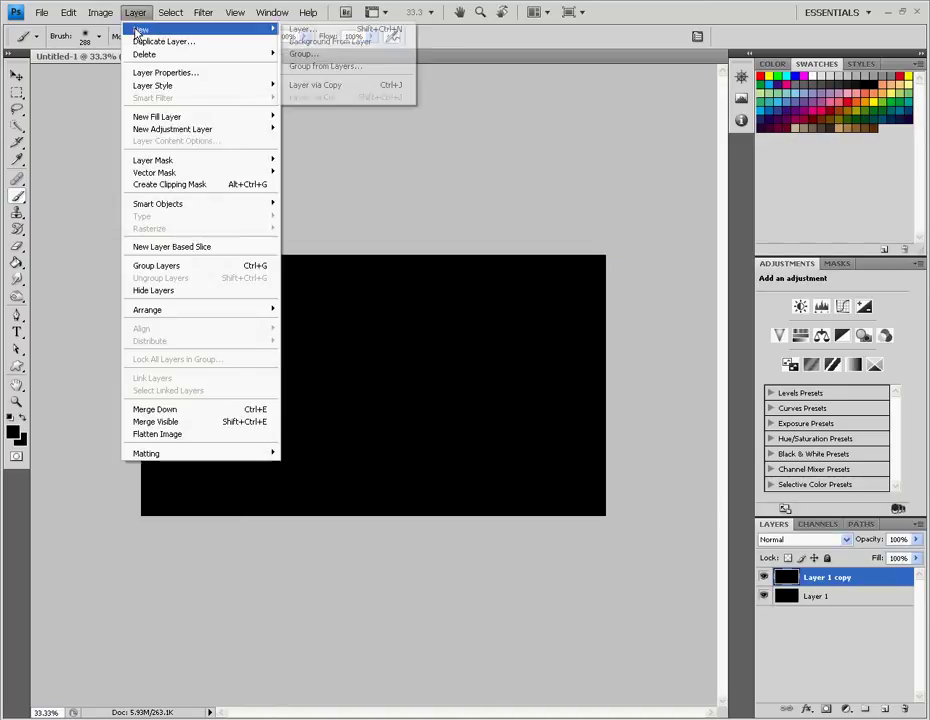
{"action": "left_click", "coordinate": [301, 29]}
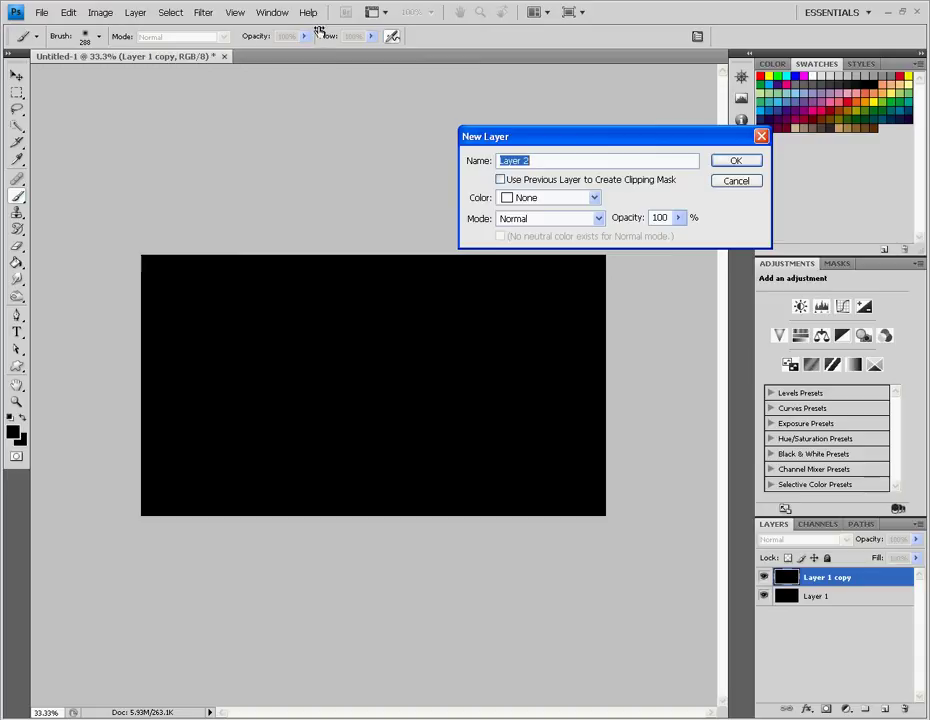
{"action": "left_click", "coordinate": [737, 160]}
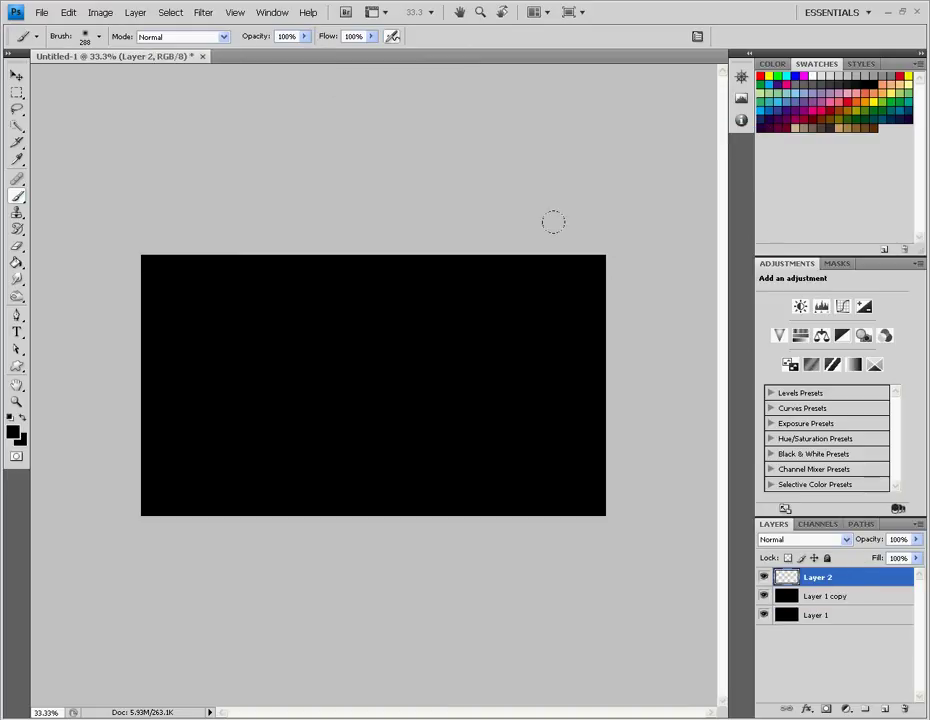
Add a text box in the upper part of the canvas containing the word "Tutorialz" in white
{"action": "left_click", "coordinate": [17, 331]}
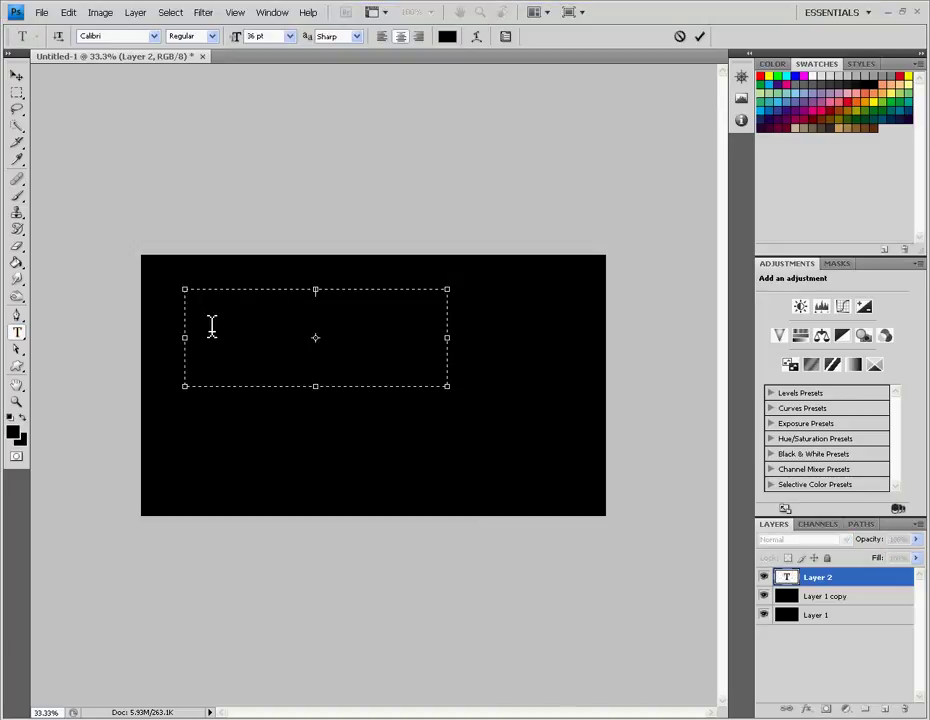
{"action": "left_click", "coordinate": [12, 430]}
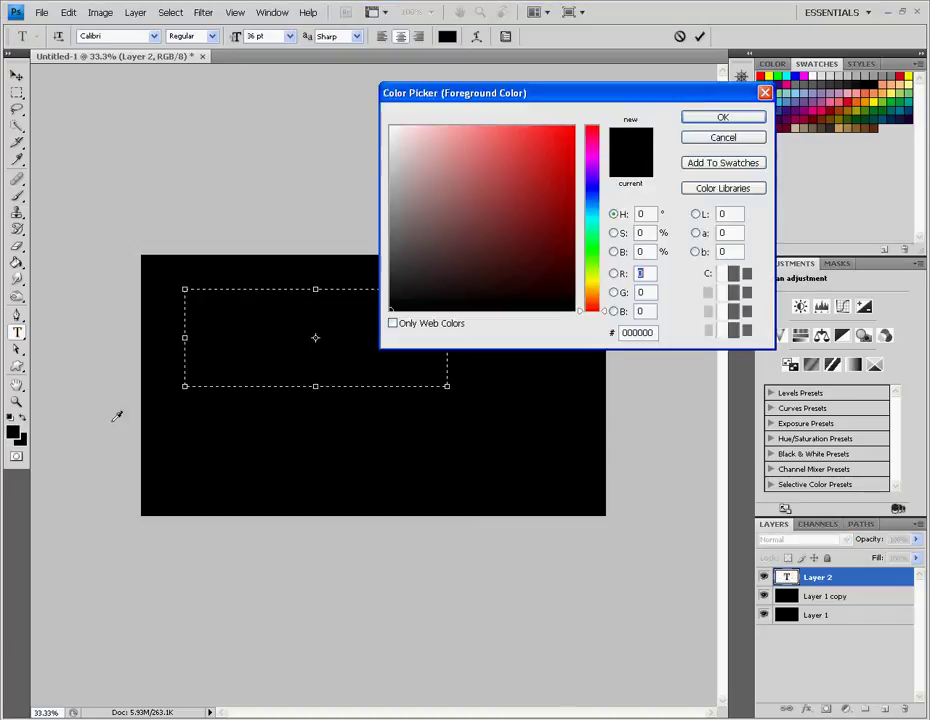
{"action": "type", "text": "100"}
{"action": "left_click", "coordinate": [705, 137]}
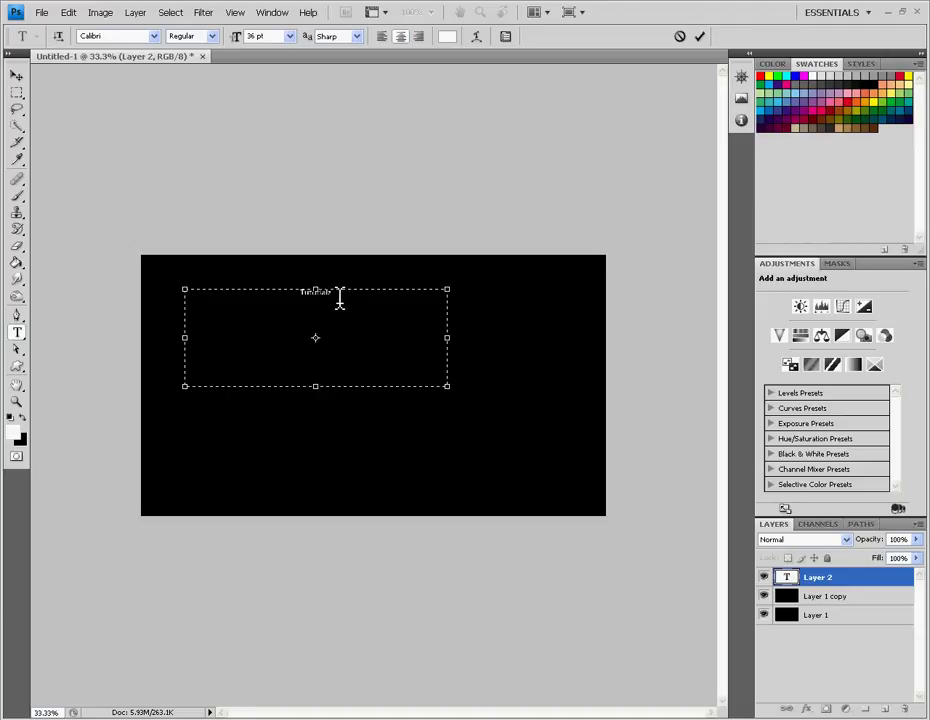
Set the font size of the word "Tutorialz" to 300 pt
{"action": "left_click_drag", "start_coordinate": [338, 297], "coordinate": [289, 293]}
{"action": "left_click", "coordinate": [258, 36]}
{"action": "type", "text": "300"}
{"action": "key", "text": "Return"}
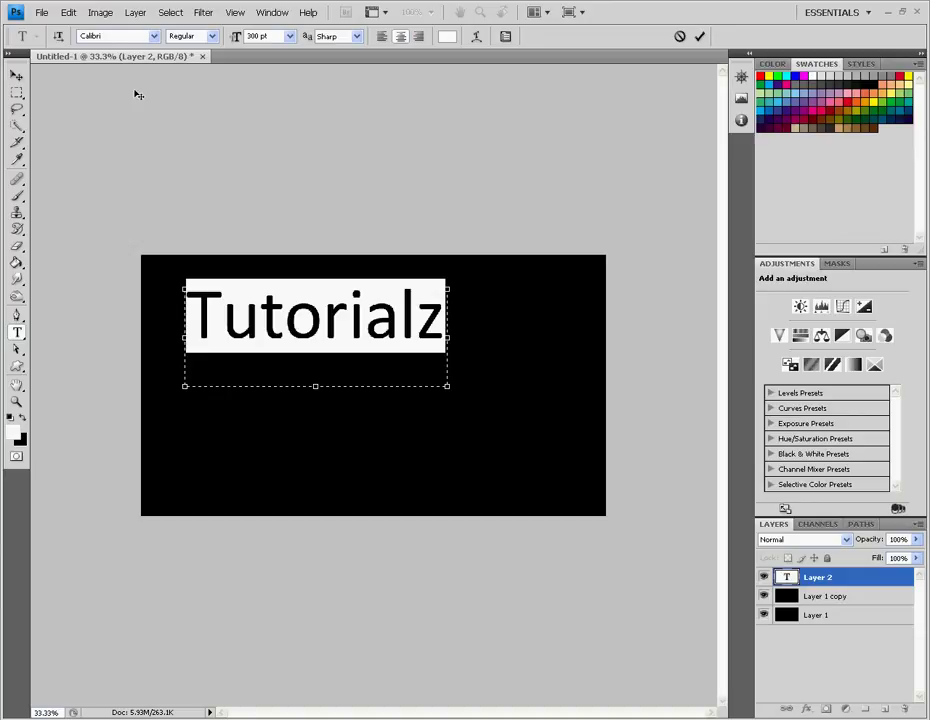
Change the font of the "Tutorialz" text to Courier New
{"action": "left_click", "coordinate": [151, 36]}
{"action": "scroll", "coordinate": [197, 433], "scroll_direction": "down", "scroll_amount": 3}
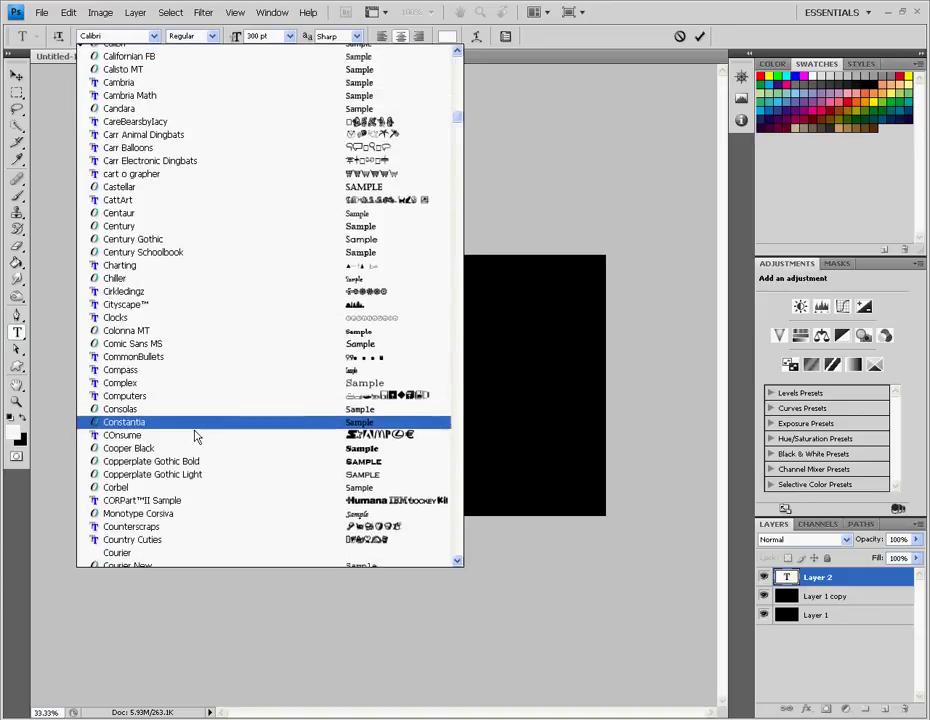
{"action": "scroll", "coordinate": [197, 436], "scroll_direction": "down", "scroll_amount": 10}
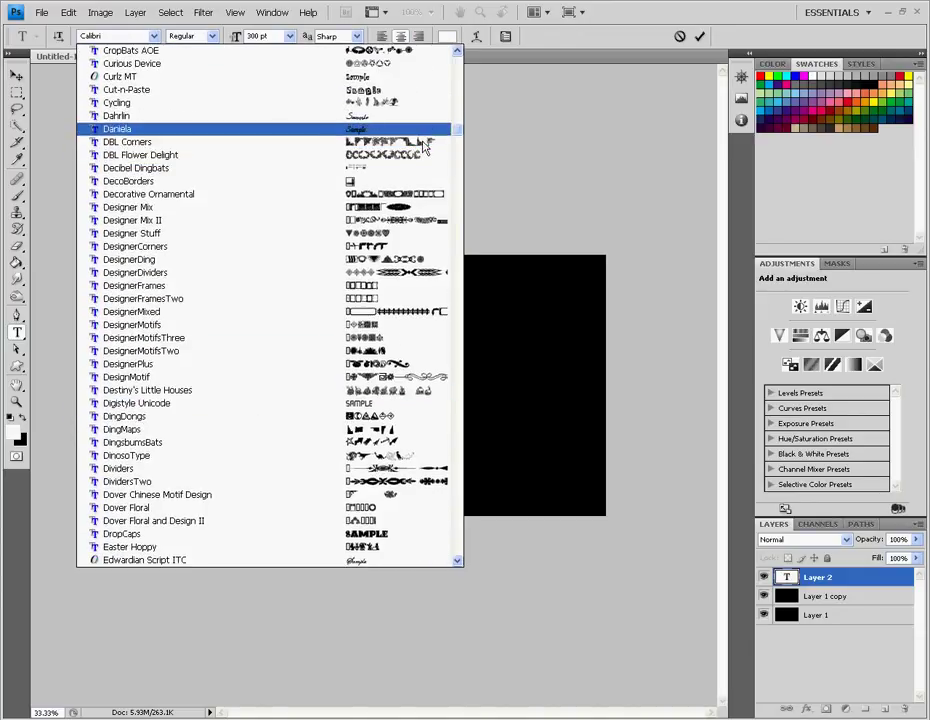
{"action": "mouse_move", "coordinate": [451, 140]}
{"action": "left_mouse_down"}
{"action": "mouse_move", "coordinate": [461, 311]}
{"action": "mouse_move", "coordinate": [440, 133]}
{"action": "mouse_move", "coordinate": [459, 91]}
{"action": "mouse_move", "coordinate": [457, 123]}
{"action": "left_mouse_up"}
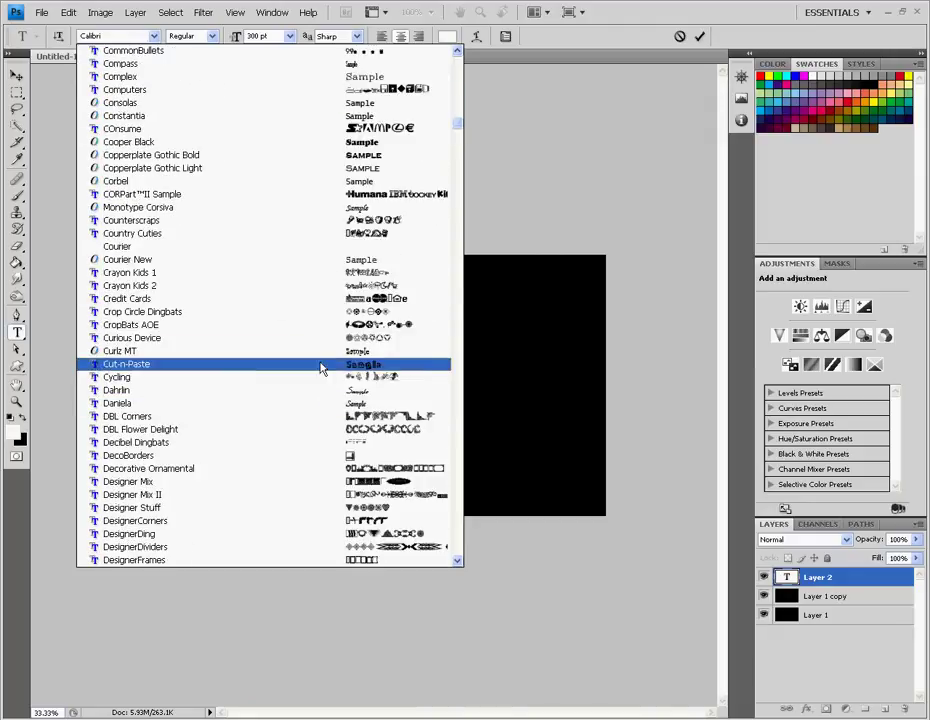
{"action": "left_click", "coordinate": [367, 260]}
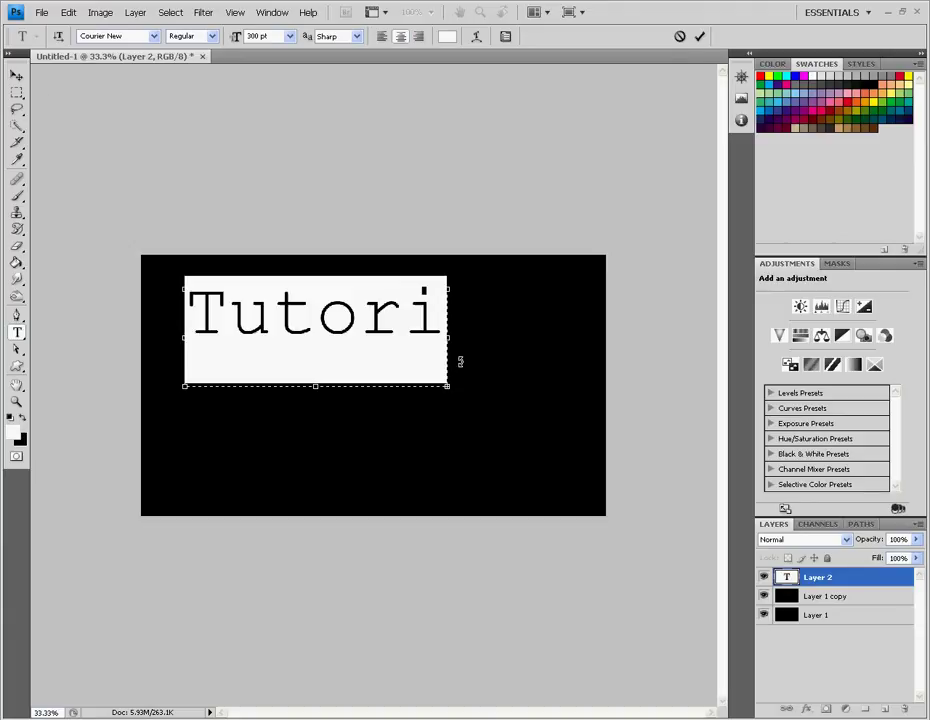
Widen the text box until the whole word "Tutorialz" fits, and move the text to the center of the canvas
{"action": "key", "text": "Right"}
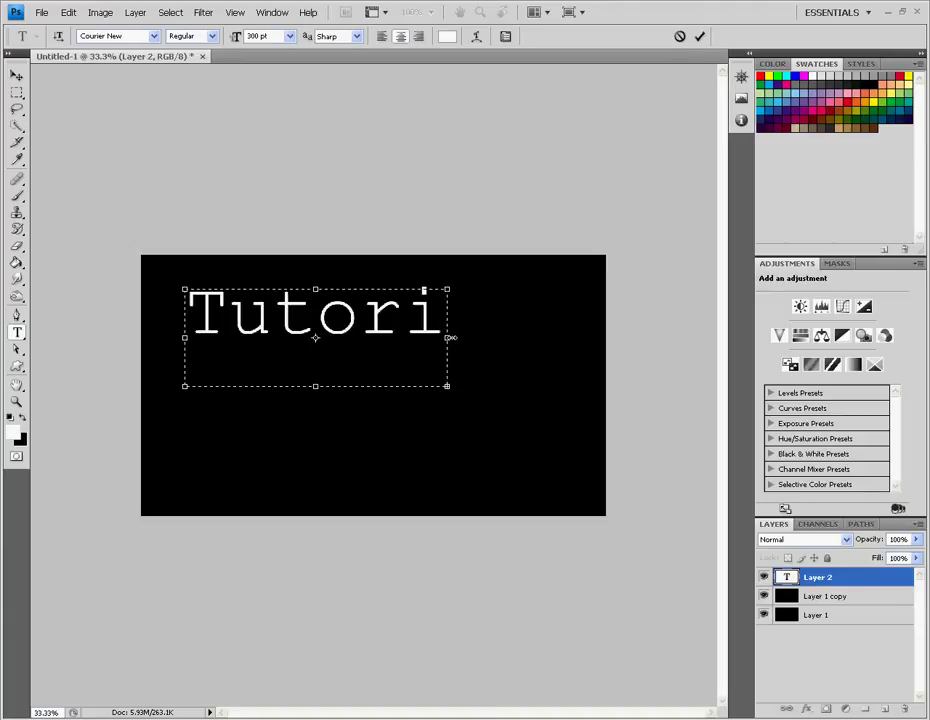
{"action": "type", "text": "alz"}
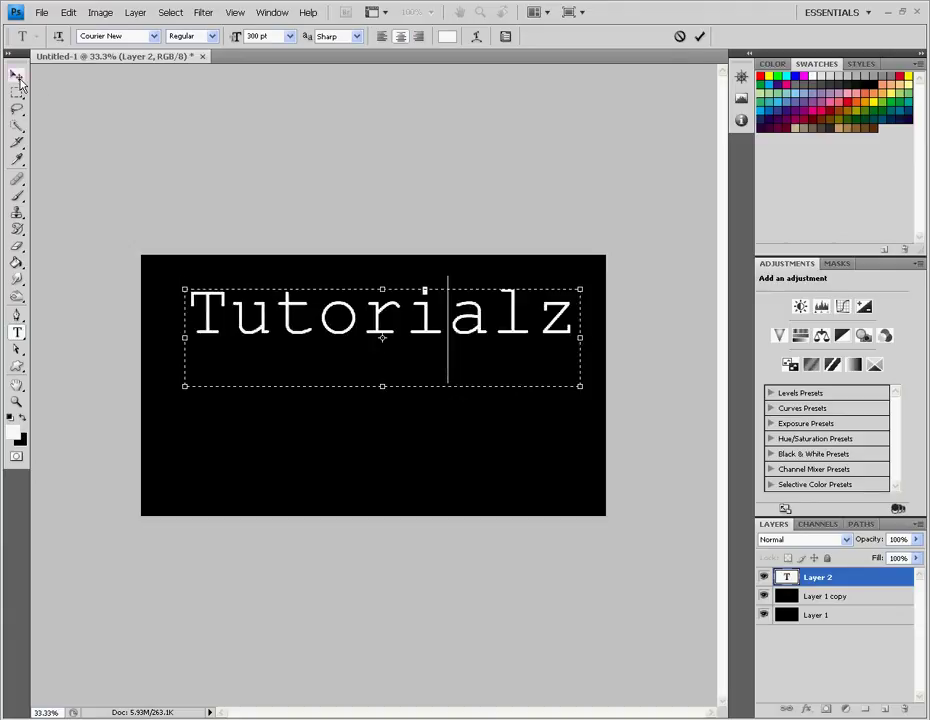
{"action": "left_click", "coordinate": [17, 76]}
{"action": "left_click_drag", "start_coordinate": [386, 322], "coordinate": [378, 386]}
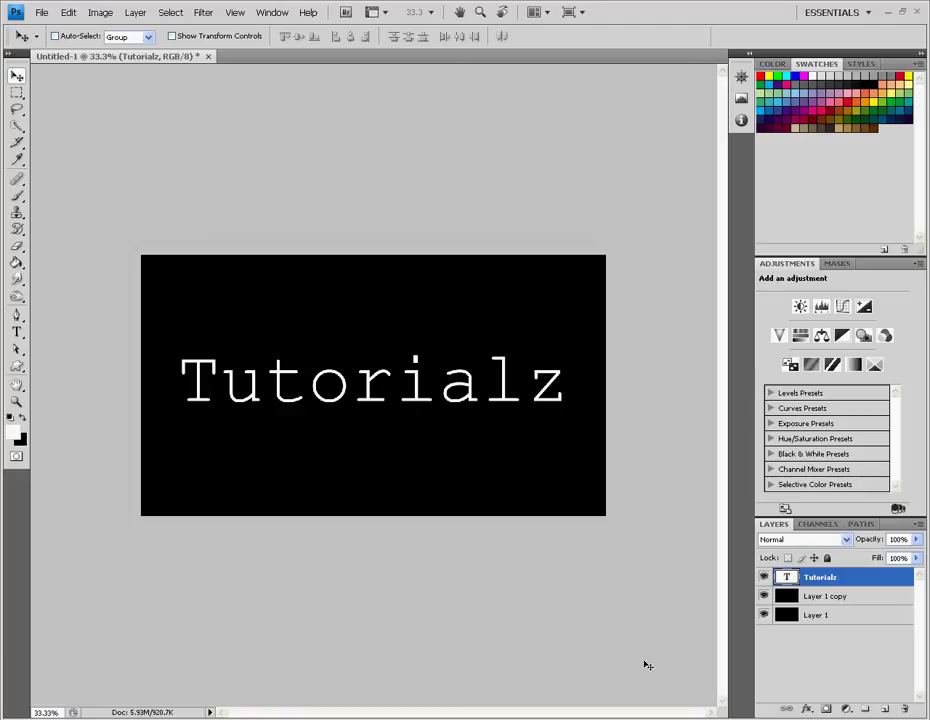
Add a white Outer Glow to the "Tutorialz" text layer with 12% spread and 27 px size
{"action": "left_click", "coordinate": [807, 709]}
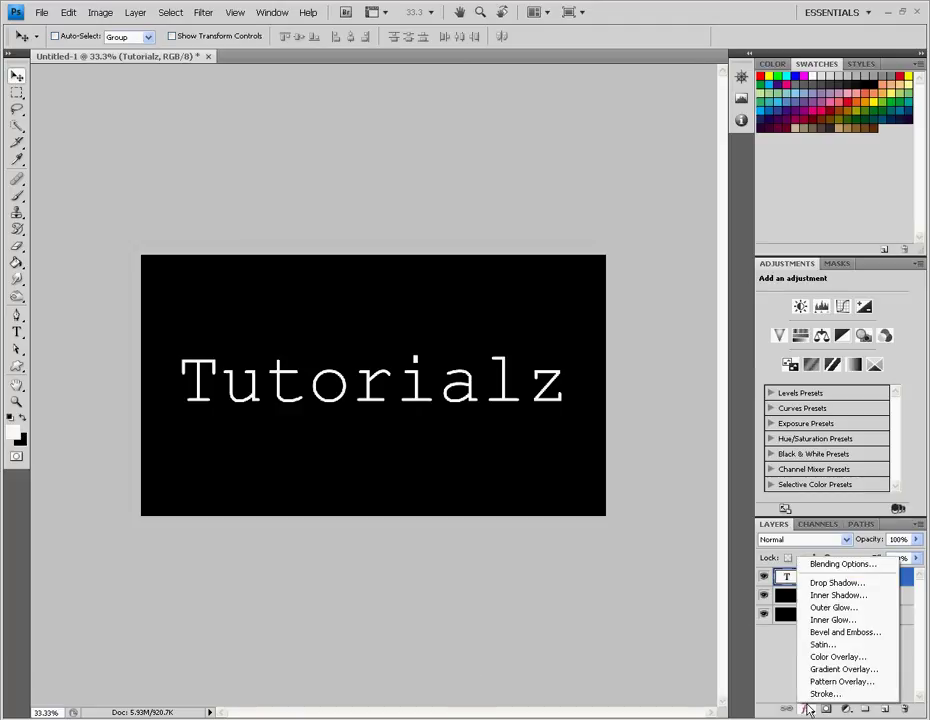
{"action": "left_click", "coordinate": [833, 607]}
{"action": "left_click", "coordinate": [589, 208]}
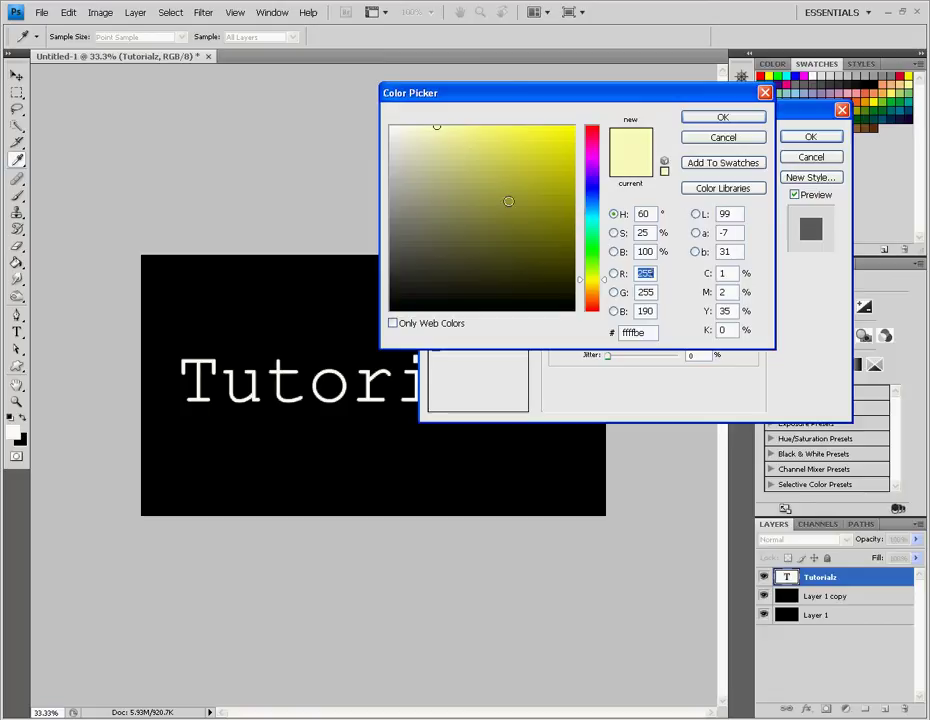
{"action": "left_click_drag", "start_coordinate": [437, 125], "coordinate": [425, 90]}
{"action": "left_click", "coordinate": [716, 120]}
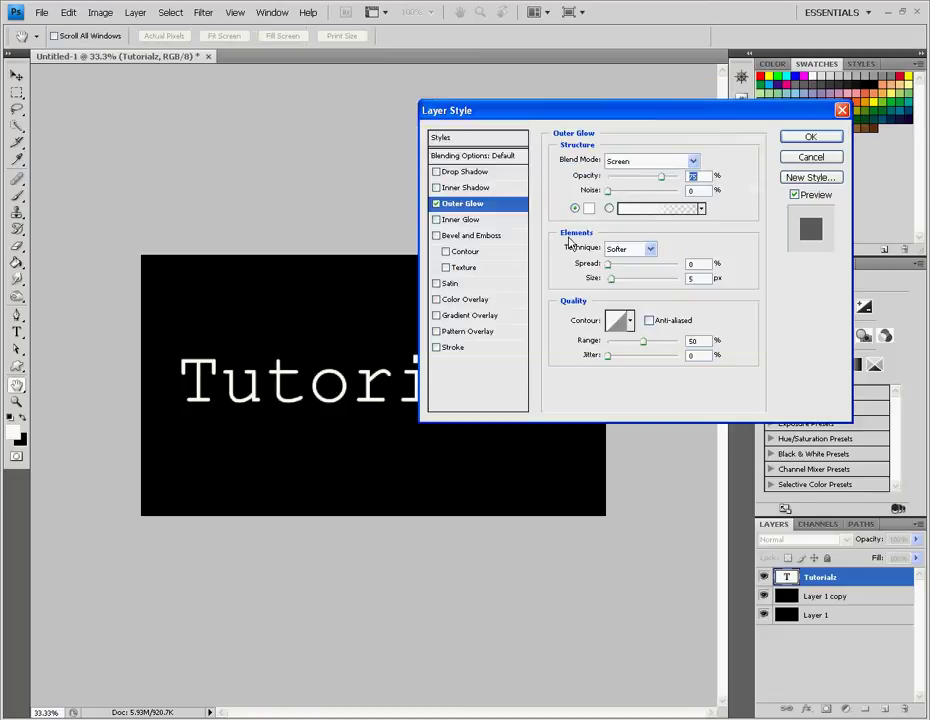
{"action": "left_click_drag", "start_coordinate": [532, 110], "coordinate": [688, 243]}
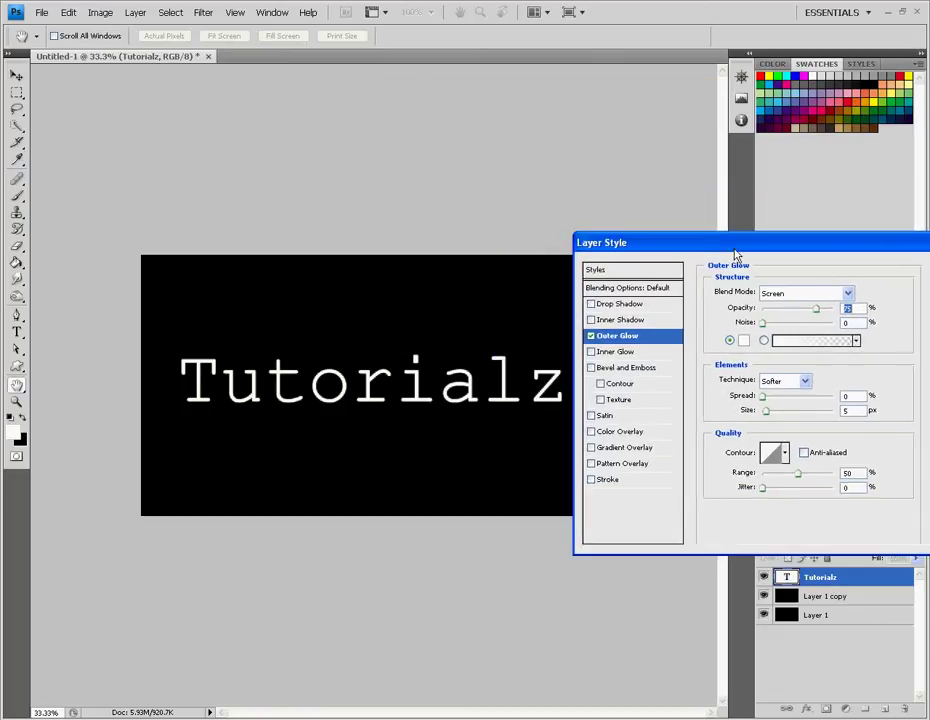
{"action": "mouse_move", "coordinate": [767, 411]}
{"action": "left_mouse_down"}
{"action": "mouse_move", "coordinate": [777, 414]}
{"action": "mouse_move", "coordinate": [773, 402]}
{"action": "left_mouse_up"}
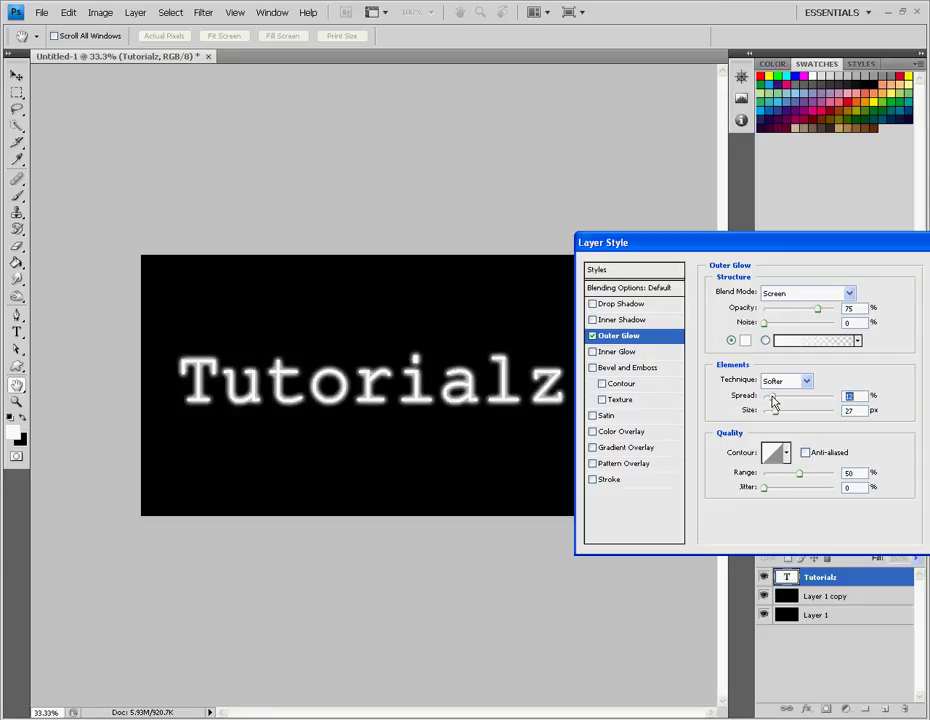
Enable a Drop Shadow on the text layer and show its settings
{"action": "left_click_drag", "start_coordinate": [684, 243], "coordinate": [595, 258]}
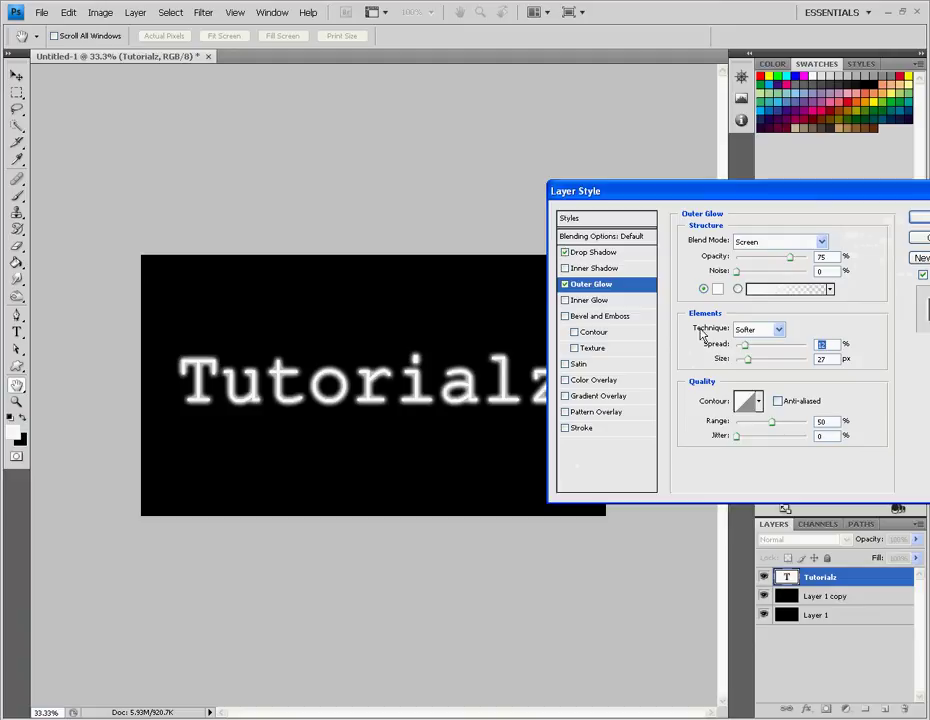
{"action": "left_click", "coordinate": [605, 254]}
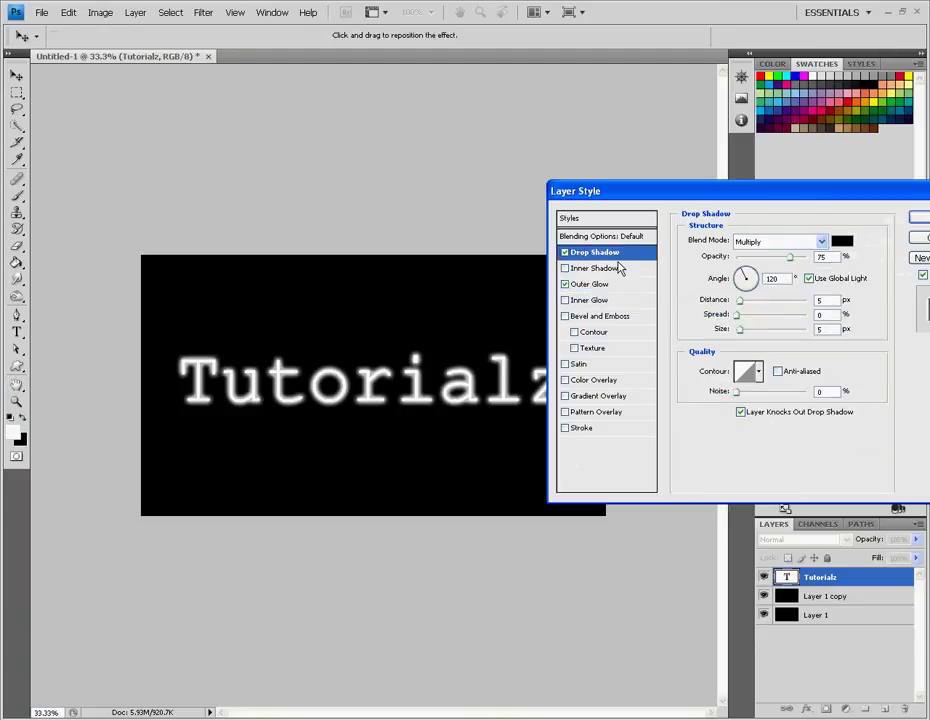
Try Bevel and Emboss on the text, and compare the look with and without the Drop Shadow
{"action": "left_click", "coordinate": [565, 316]}
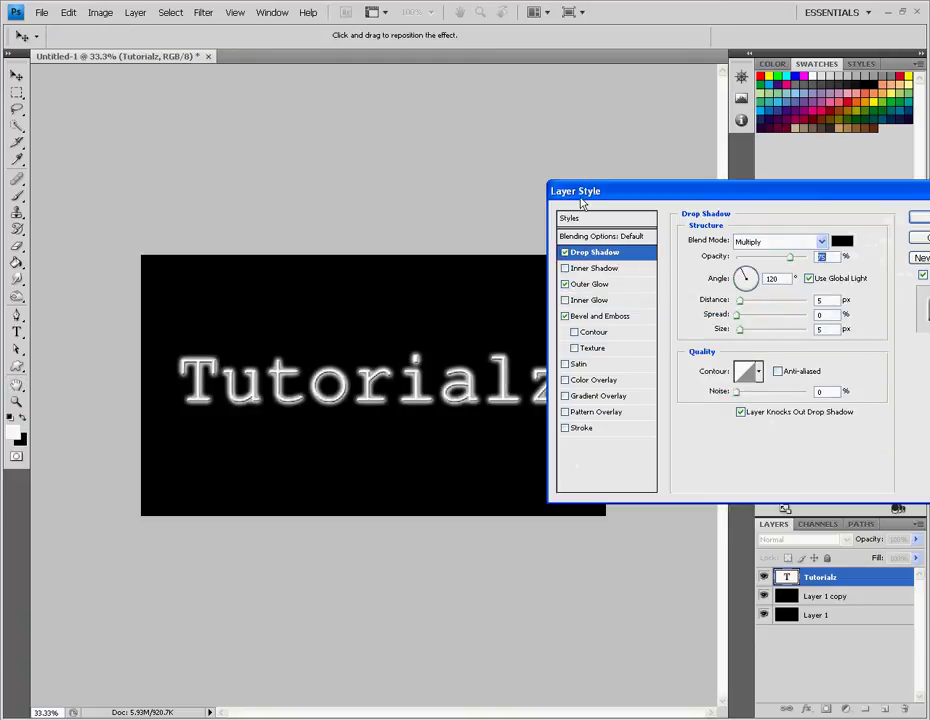
{"action": "left_click", "coordinate": [565, 316]}
{"action": "left_click", "coordinate": [565, 252]}
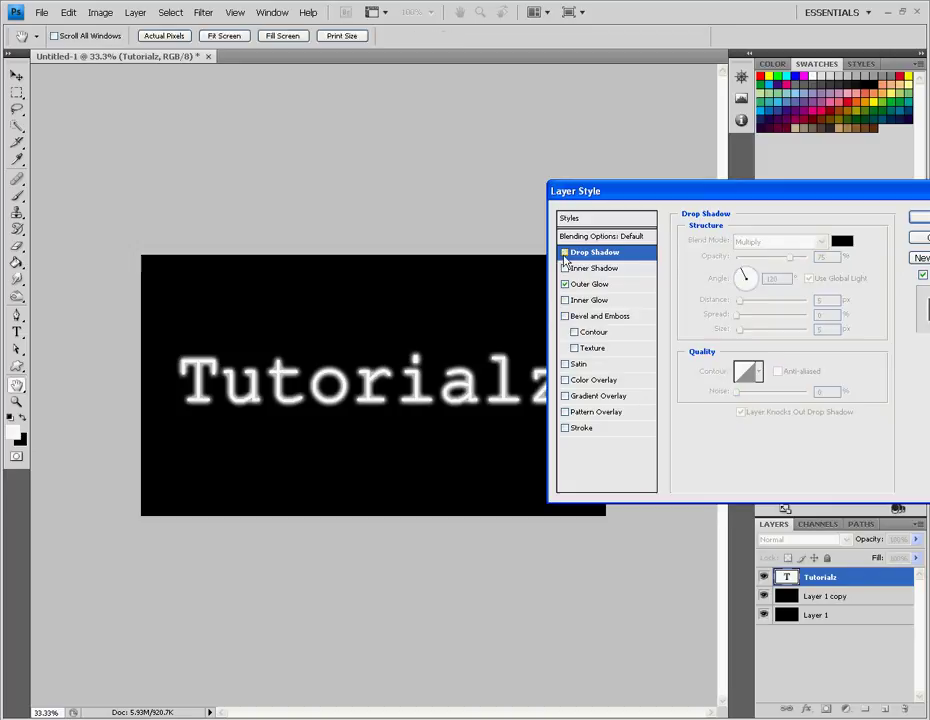
{"action": "left_click", "coordinate": [565, 252]}
Keep the Drop Shadow enabled alongside the Outer Glow and apply the layer style to the "Tutorialz" text
{"action": "left_click_drag", "start_coordinate": [575, 197], "coordinate": [377, 200]}
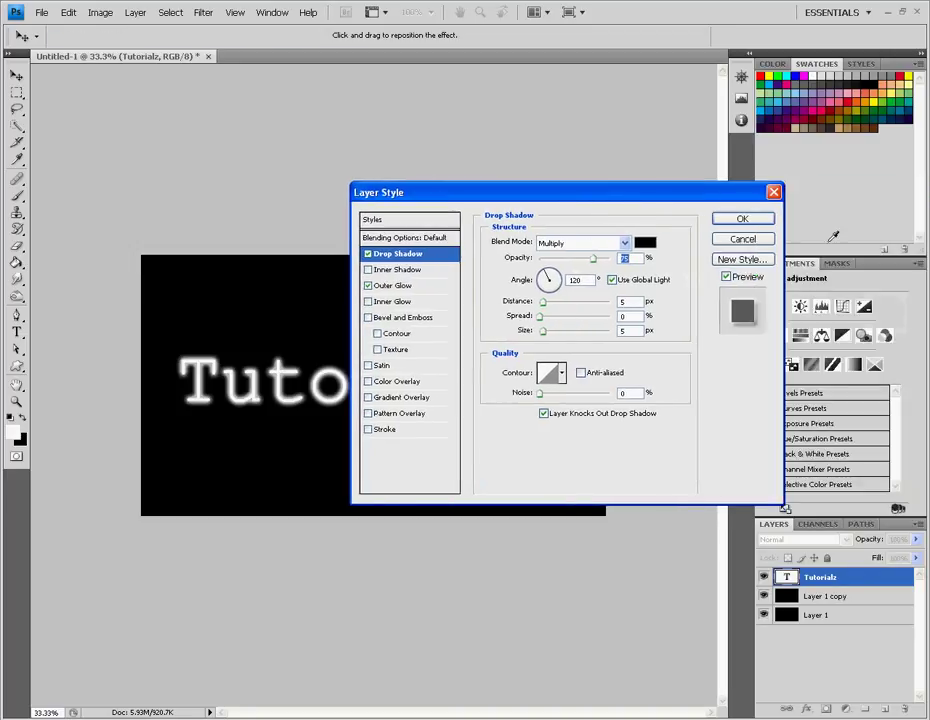
{"action": "left_click_drag", "start_coordinate": [691, 190], "coordinate": [735, 187]}
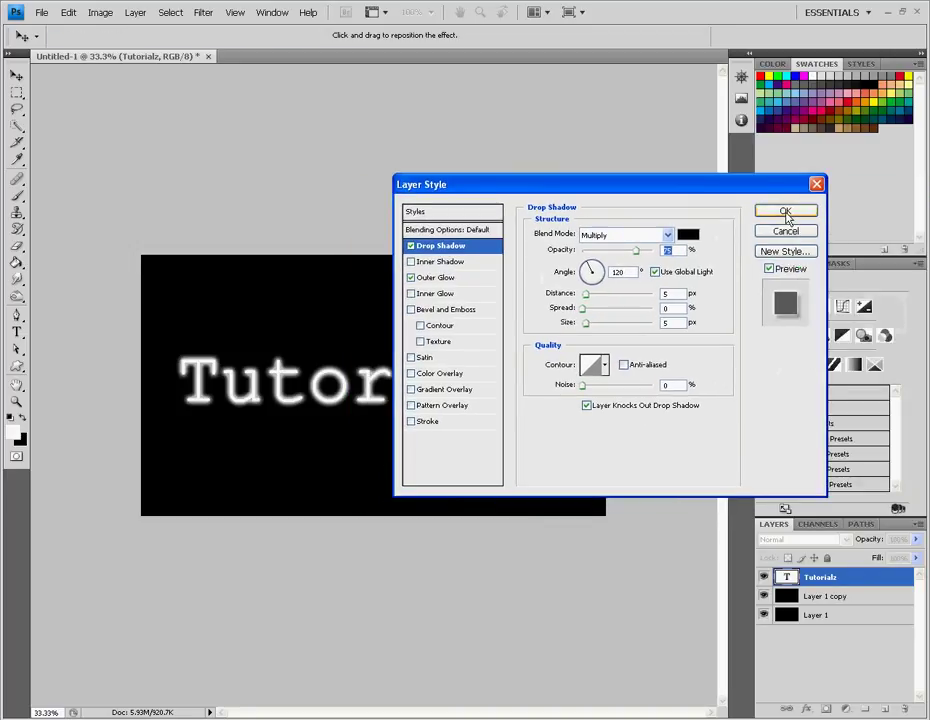
{"action": "left_click", "coordinate": [786, 219]}
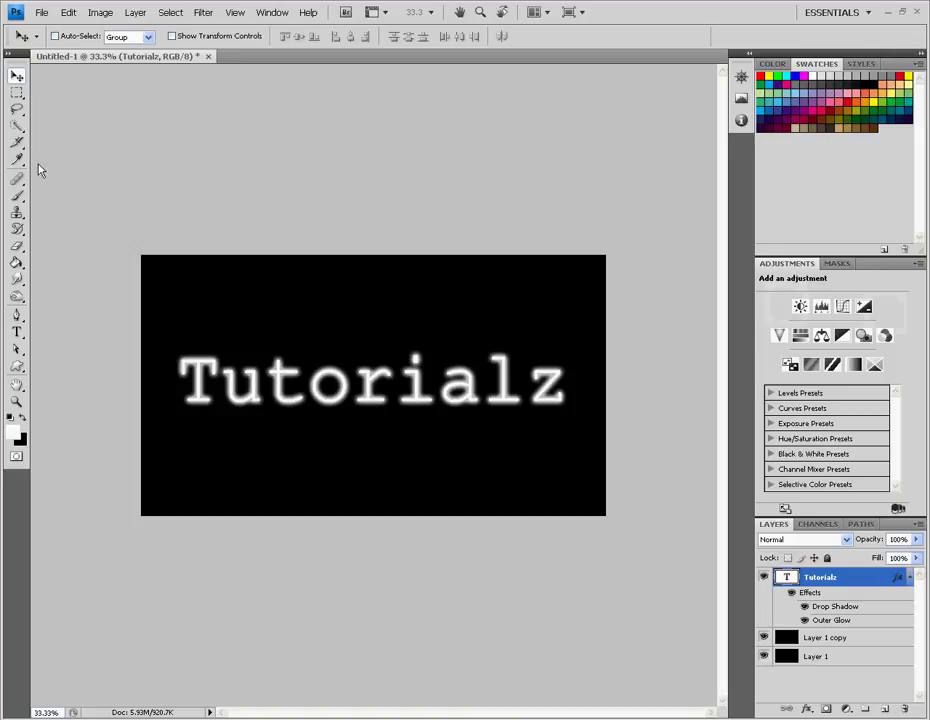
Switch to the Brush tool and rasterize the "Tutorialz" text layer so it can be painted on
{"action": "left_click", "coordinate": [16, 197]}
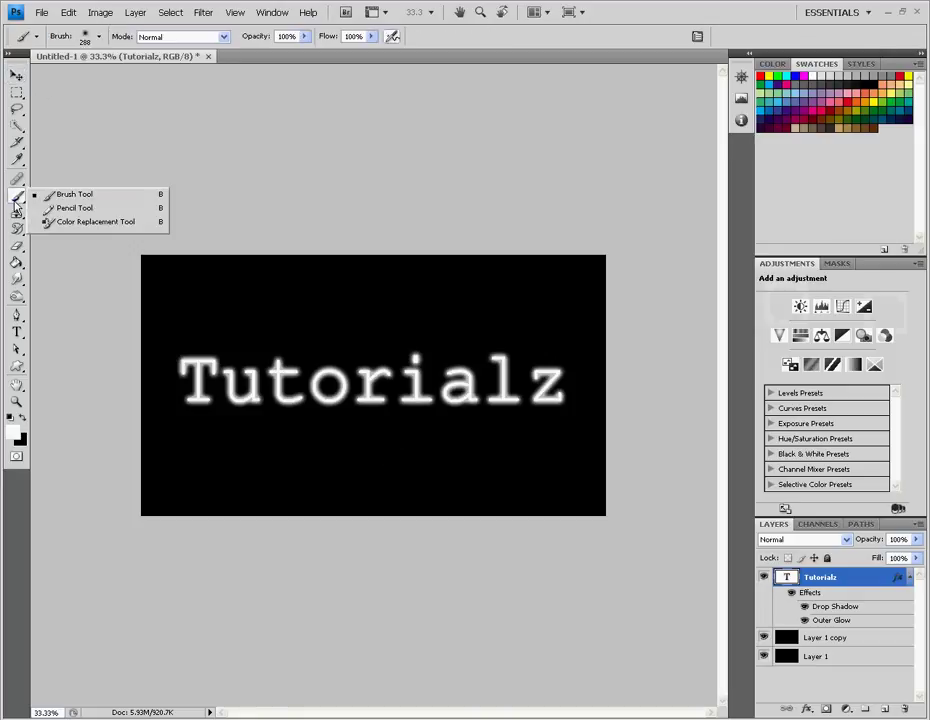
{"action": "left_click", "coordinate": [90, 195]}
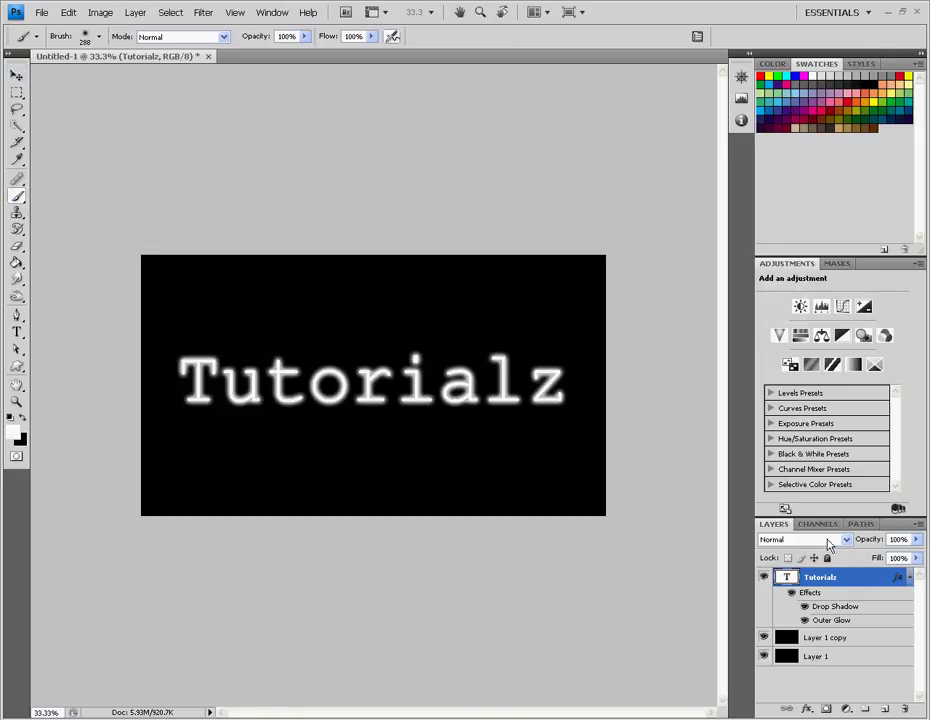
{"action": "left_click", "coordinate": [232, 335]}
{"action": "left_click", "coordinate": [440, 287]}
Choose the outlined star brush tip and set its diameter to 78 px
{"action": "left_click", "coordinate": [99, 38]}
{"action": "left_click_drag", "start_coordinate": [128, 83], "coordinate": [90, 80]}
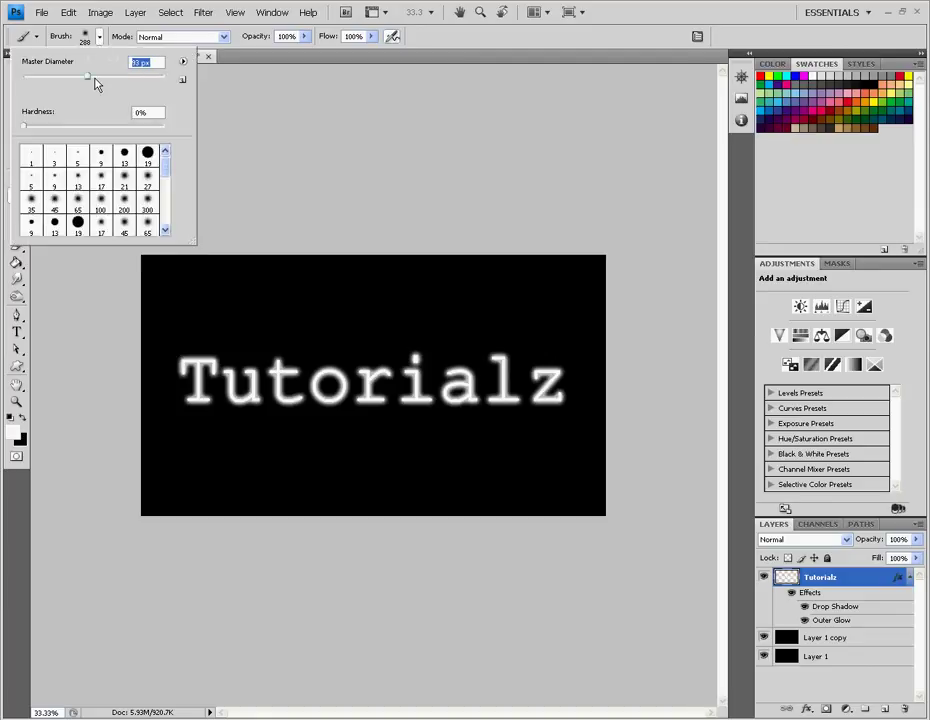
{"action": "scroll", "coordinate": [168, 175], "scroll_direction": "down", "scroll_amount": 1}
{"action": "mouse_move", "coordinate": [168, 175]}
{"action": "left_mouse_down"}
{"action": "mouse_move", "coordinate": [167, 220]}
{"action": "mouse_move", "coordinate": [166, 197]}
{"action": "left_mouse_up"}
{"action": "left_click", "coordinate": [54, 186]}
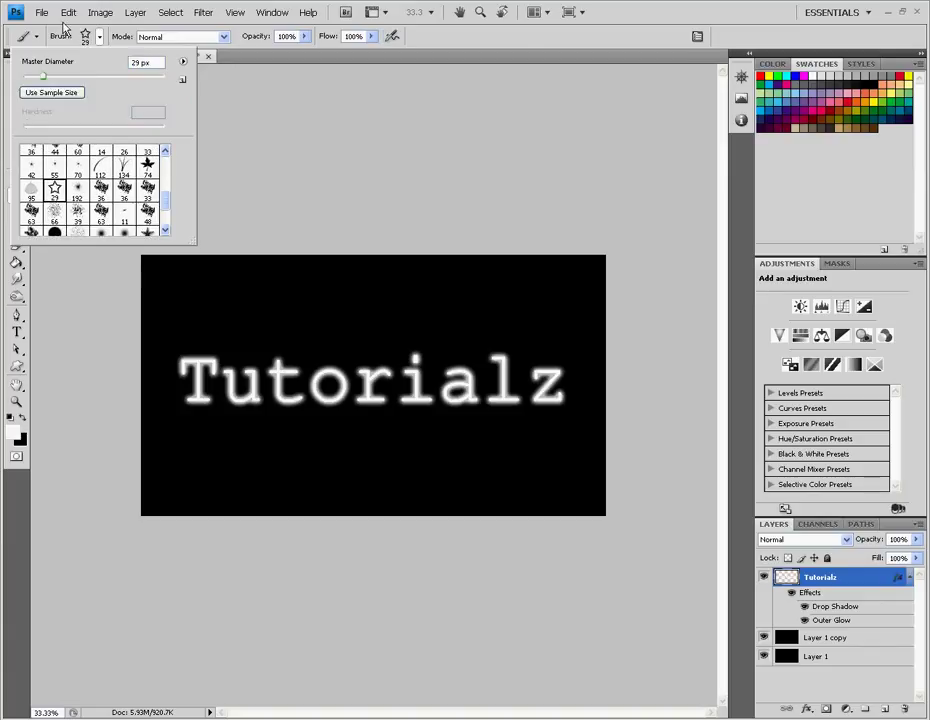
{"action": "left_click_drag", "start_coordinate": [43, 76], "coordinate": [79, 78]}
Add a new empty layer above the "Tutorialz" layer, in Normal mode at 100% opacity
{"action": "left_click", "coordinate": [135, 12]}
{"action": "mouse_move", "coordinate": [133, 27]}
{"action": "left_click", "coordinate": [303, 28]}
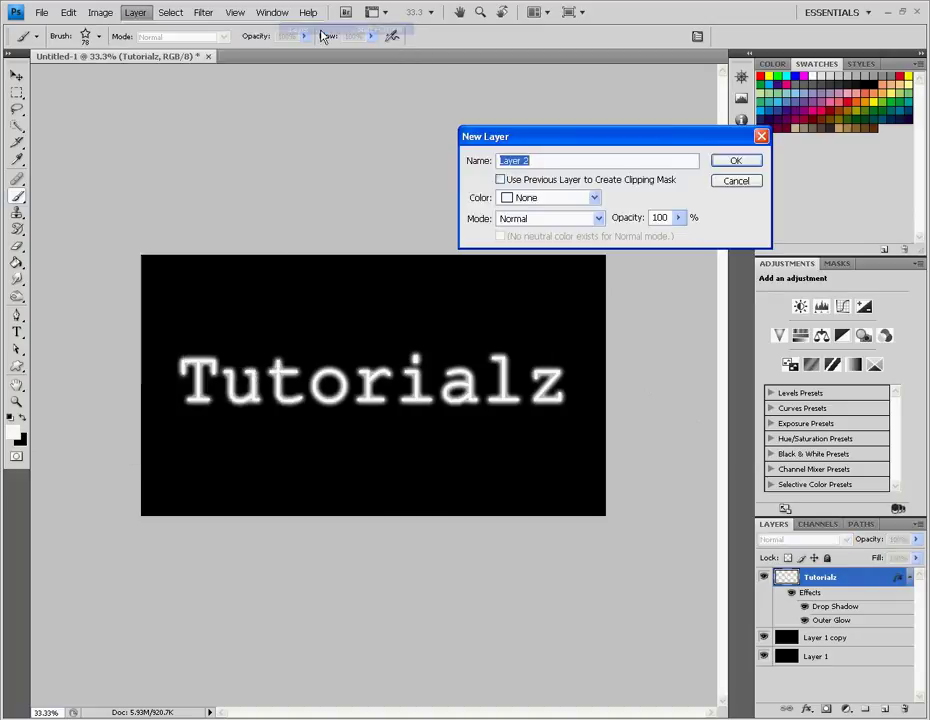
{"action": "left_click", "coordinate": [733, 162]}
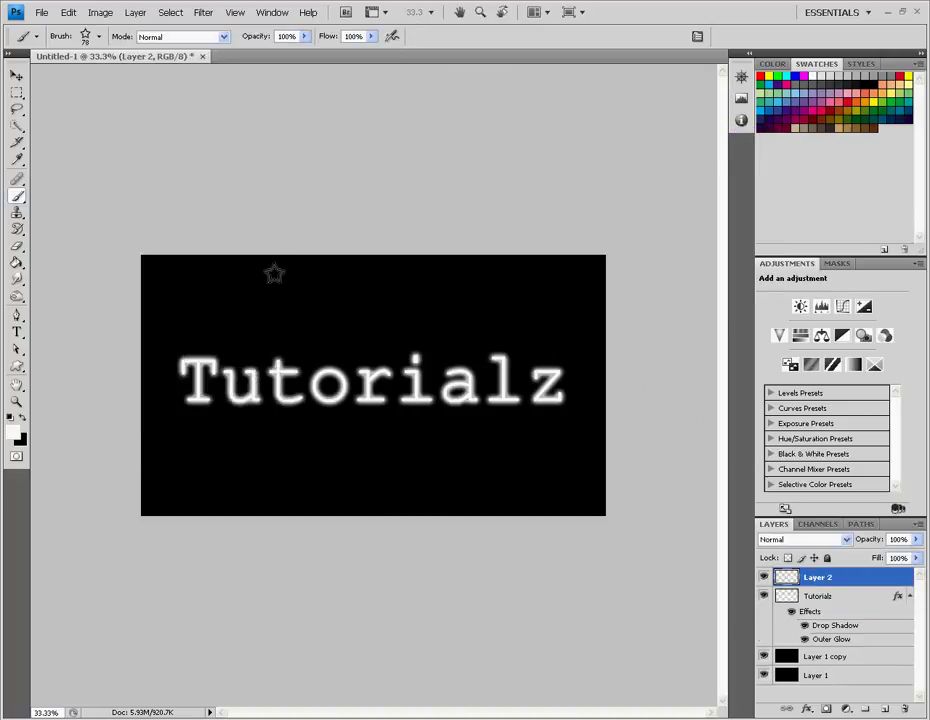
Stamp twelve white stars on the new layer, scattered above and below the "Tutorialz" text
{"action": "left_click", "coordinate": [218, 296]}
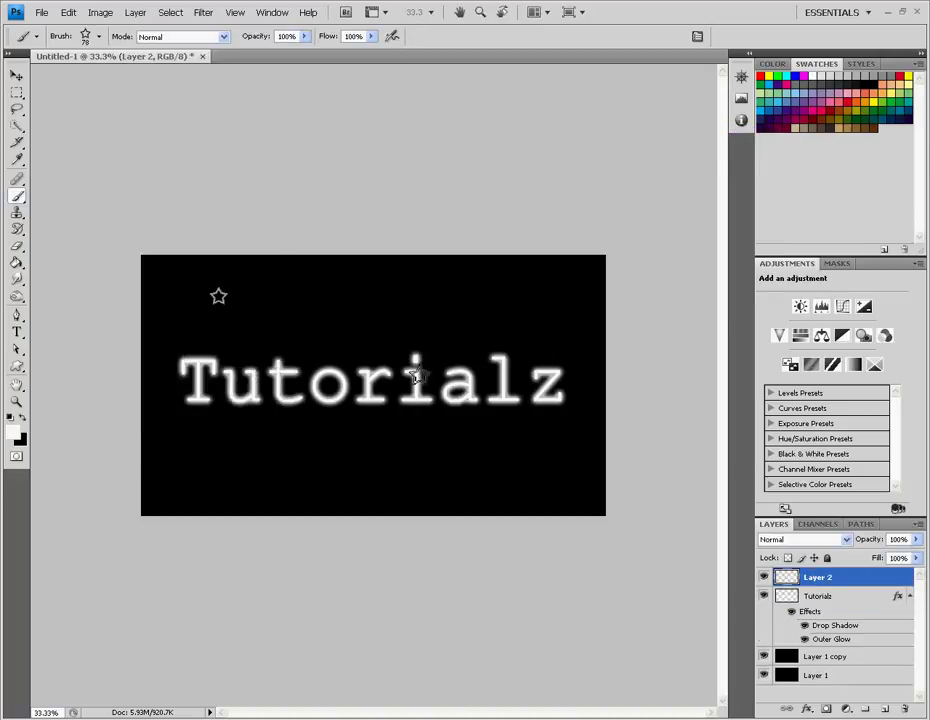
{"action": "left_click", "coordinate": [219, 467]}
{"action": "left_click", "coordinate": [386, 311]}
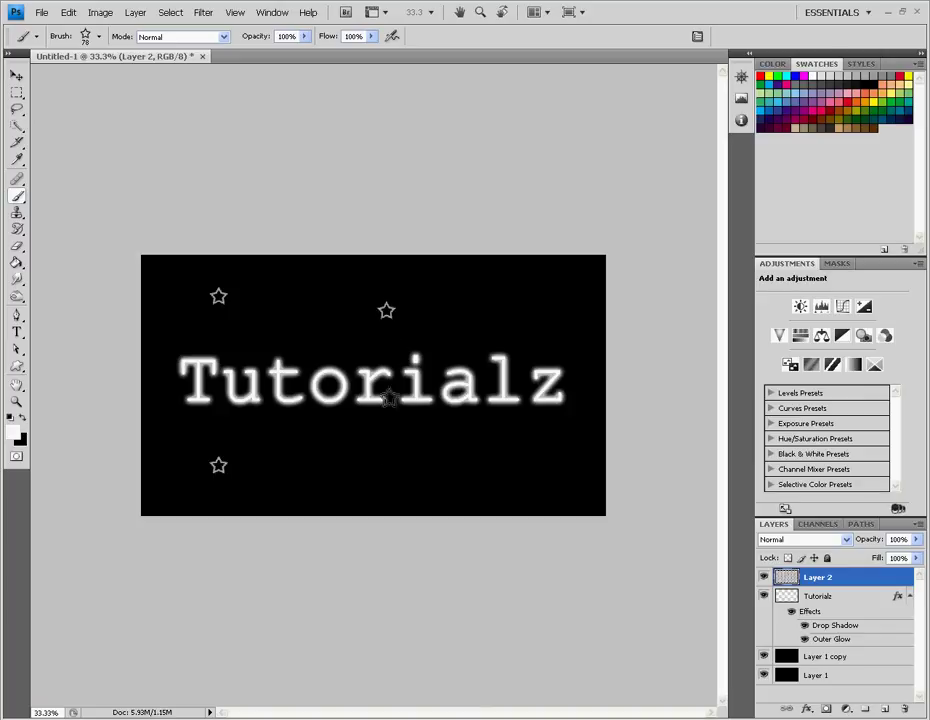
{"action": "left_click", "coordinate": [374, 487]}
{"action": "left_click", "coordinate": [548, 293]}
{"action": "left_click", "coordinate": [301, 276]}
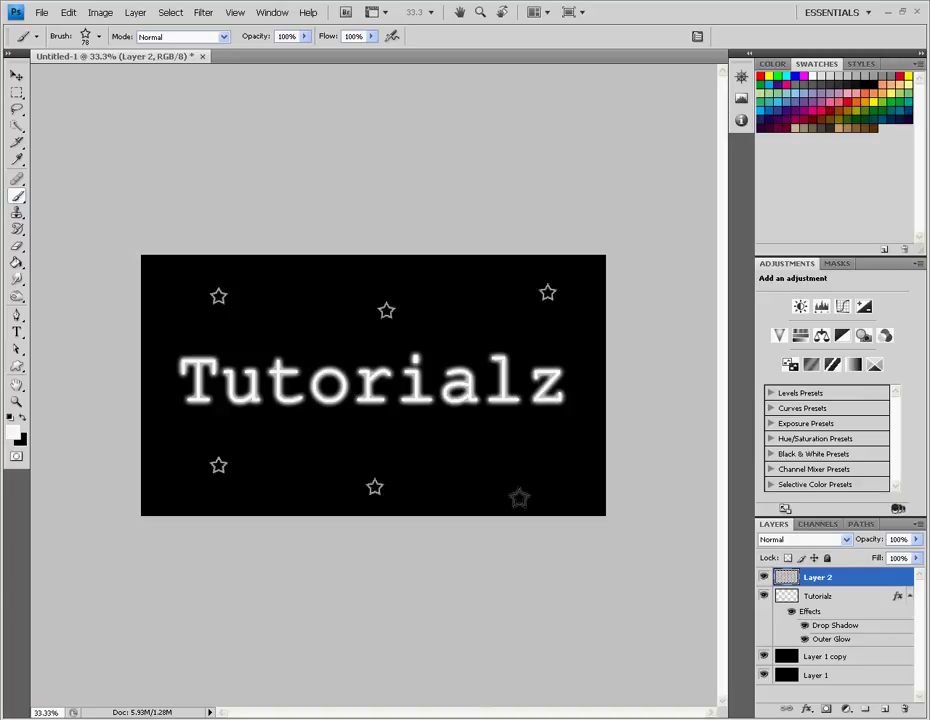
{"action": "left_click", "coordinate": [517, 495]}
{"action": "left_click", "coordinate": [296, 442]}
{"action": "left_click", "coordinate": [443, 448]}
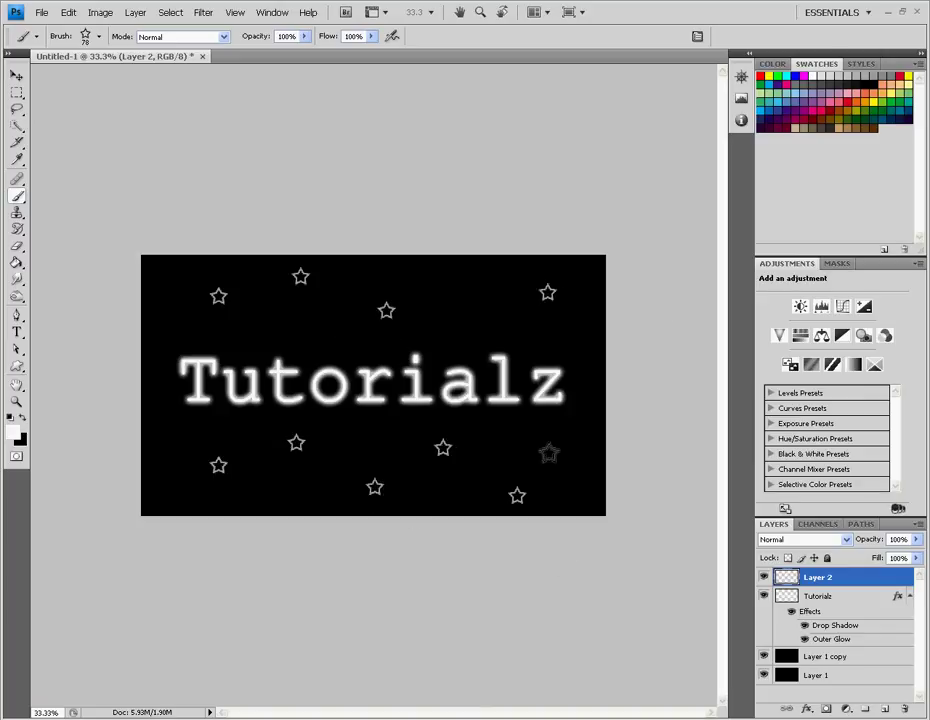
{"action": "left_click", "coordinate": [557, 437]}
{"action": "left_click", "coordinate": [264, 327]}
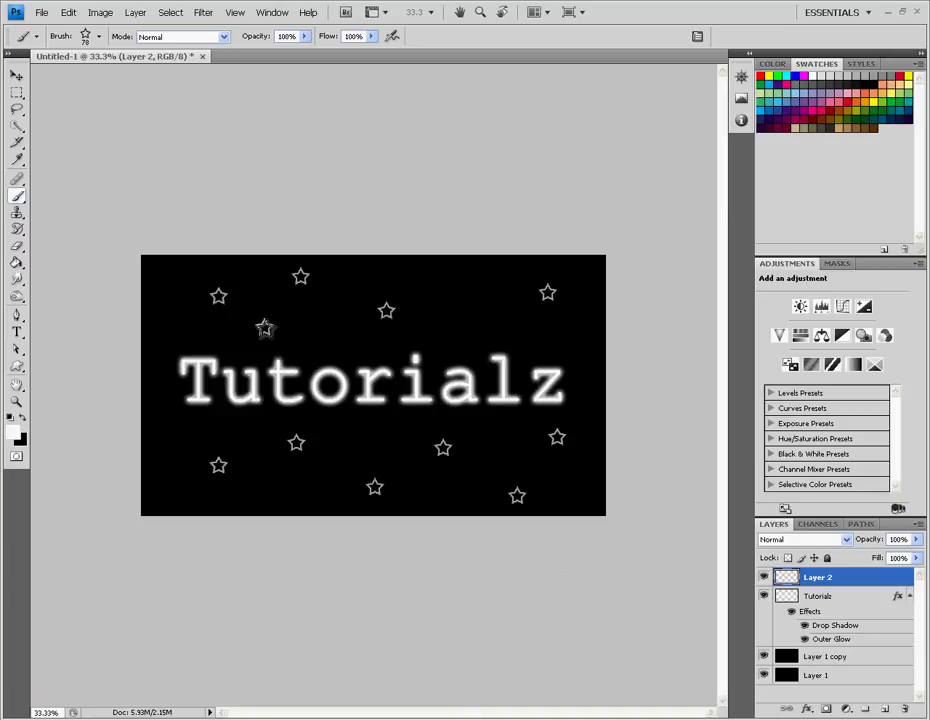
{"action": "left_click", "coordinate": [150, 333]}
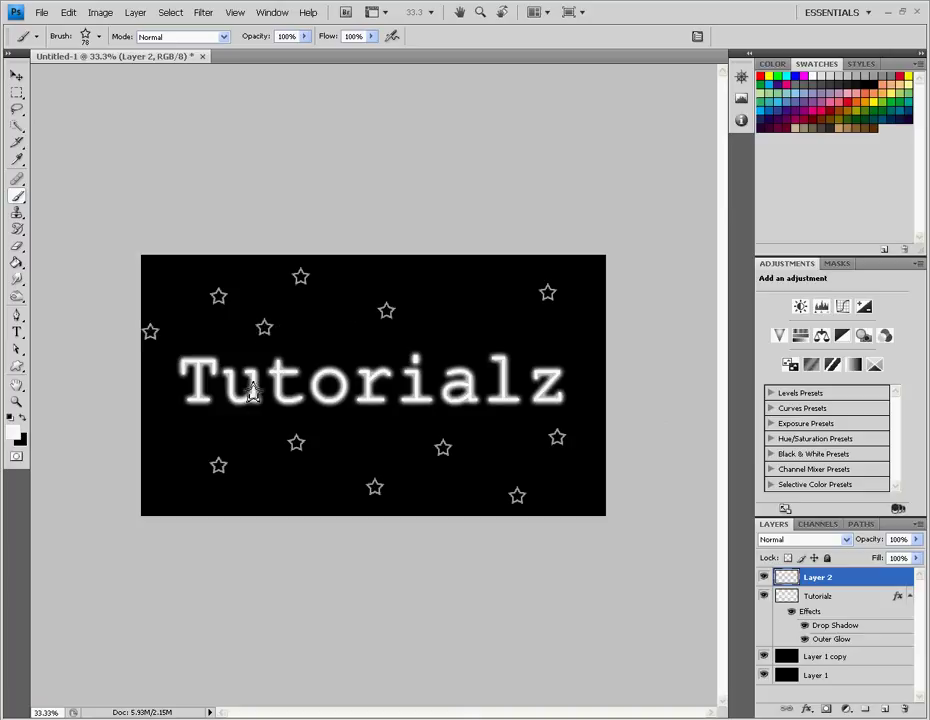
Add an Outer Glow to the star layer and set the glow color to bright red
{"action": "left_click", "coordinate": [806, 708]}
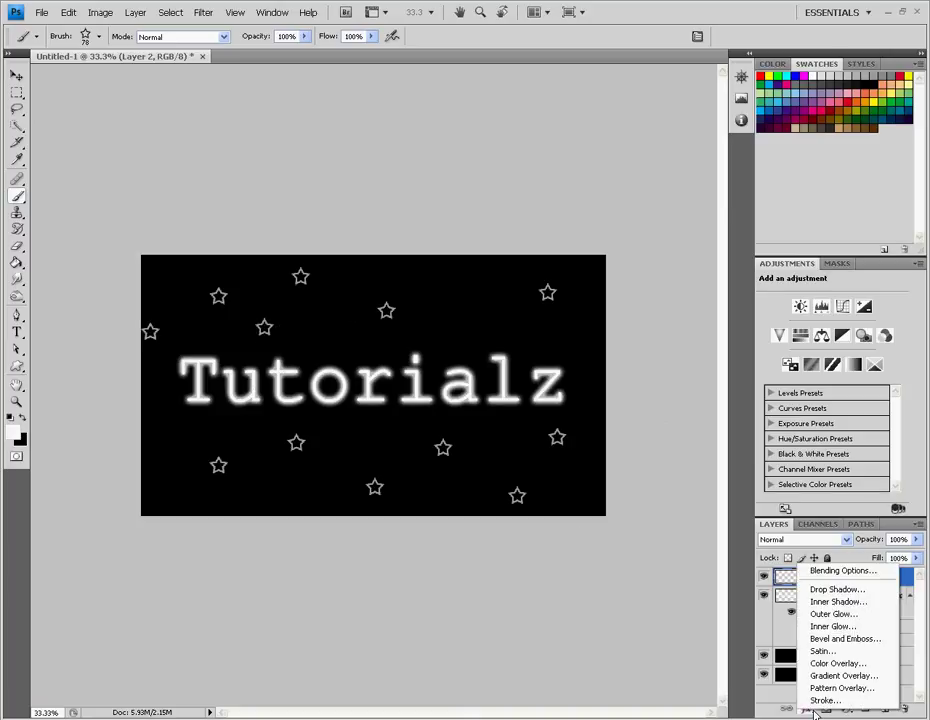
{"action": "left_click", "coordinate": [833, 615]}
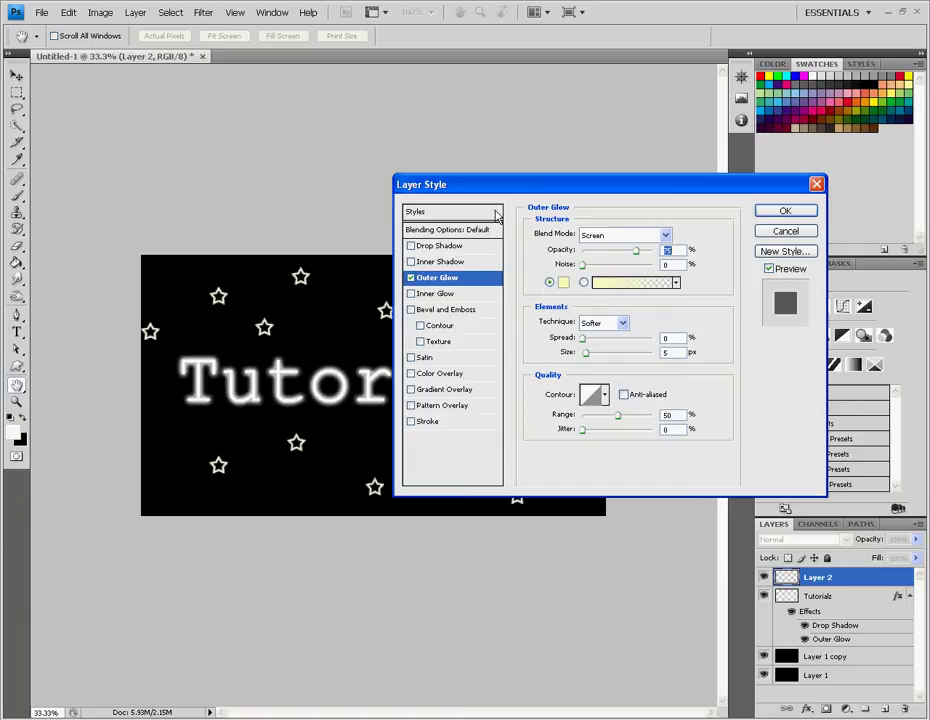
{"action": "left_click_drag", "start_coordinate": [482, 185], "coordinate": [631, 180]}
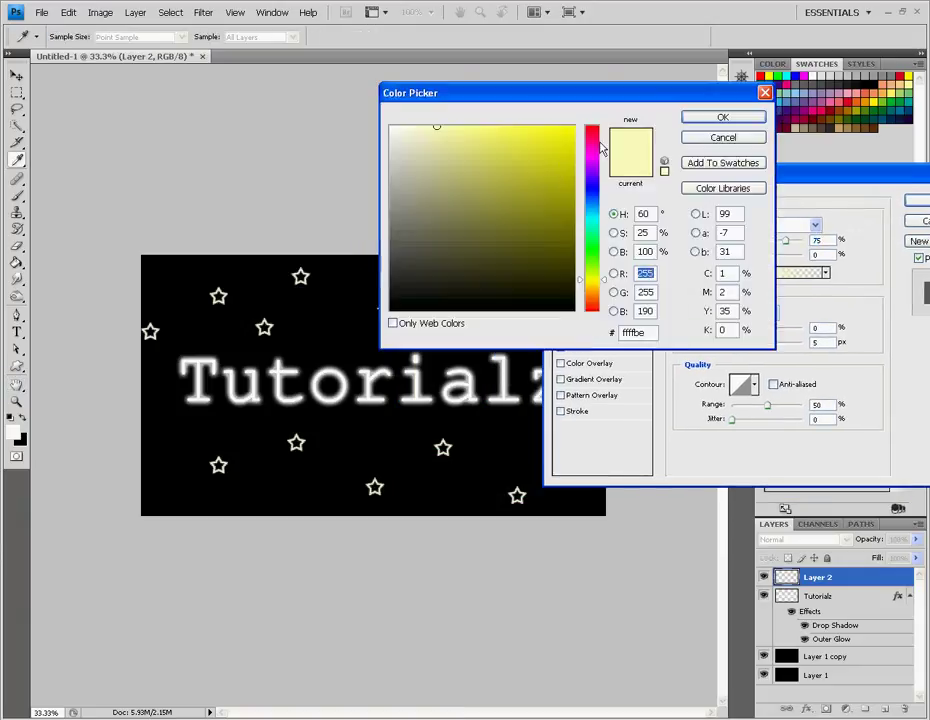
{"action": "left_click_drag", "start_coordinate": [591, 279], "coordinate": [591, 127]}
{"action": "left_click_drag", "start_coordinate": [540, 150], "coordinate": [551, 126]}
{"action": "left_click", "coordinate": [703, 119]}
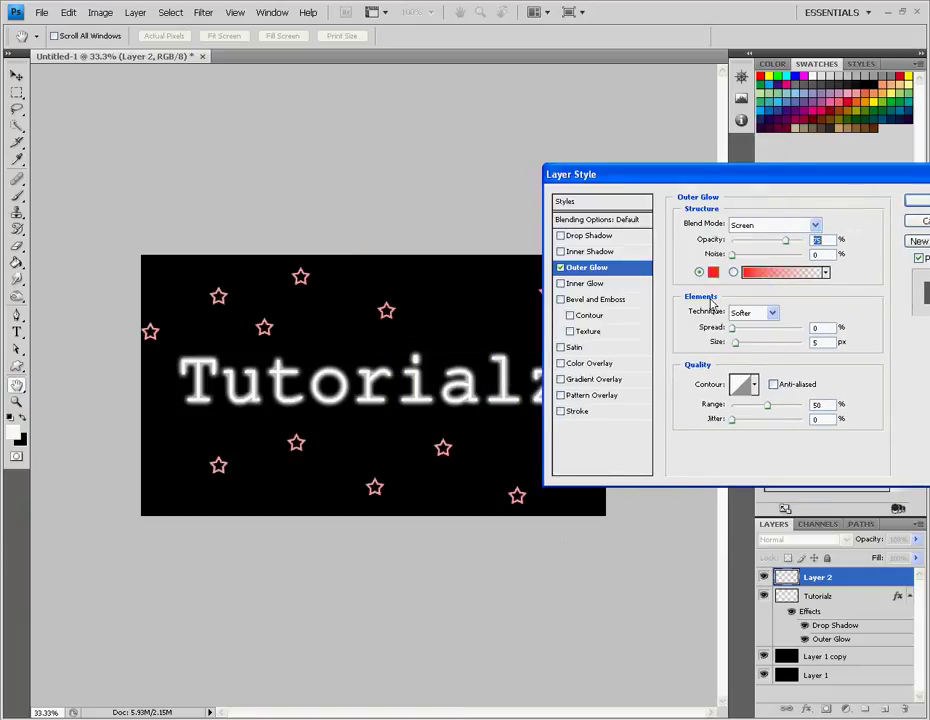
Set the stars' Outer Glow size to 46 px, raise its spread slightly, and apply the style
{"action": "left_click_drag", "start_coordinate": [736, 344], "coordinate": [748, 343]}
{"action": "left_click", "coordinate": [737, 330]}
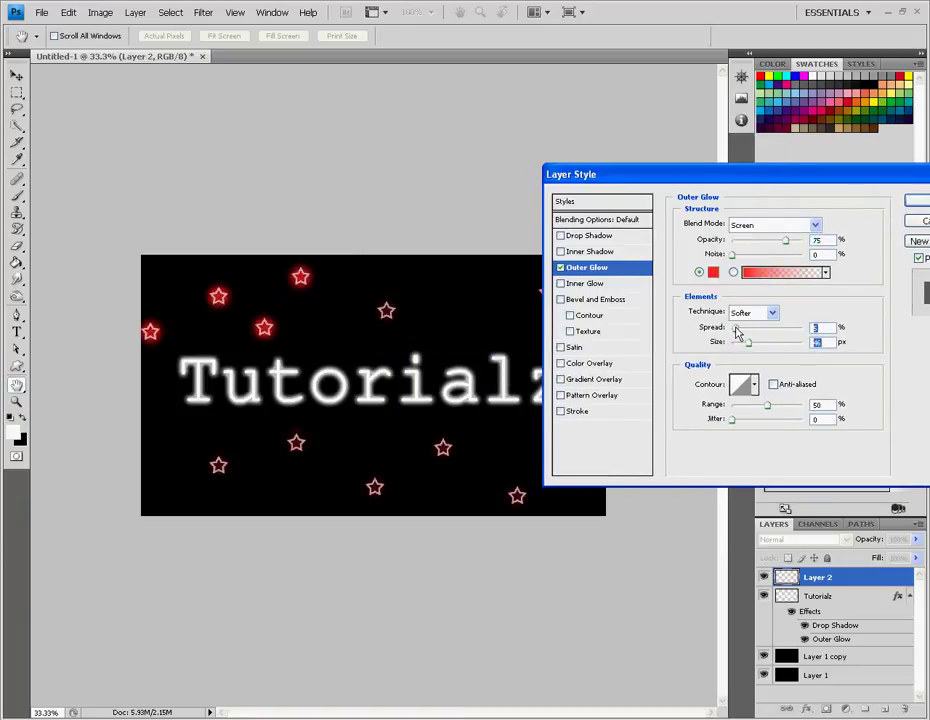
{"action": "left_click_drag", "start_coordinate": [827, 174], "coordinate": [707, 174]}
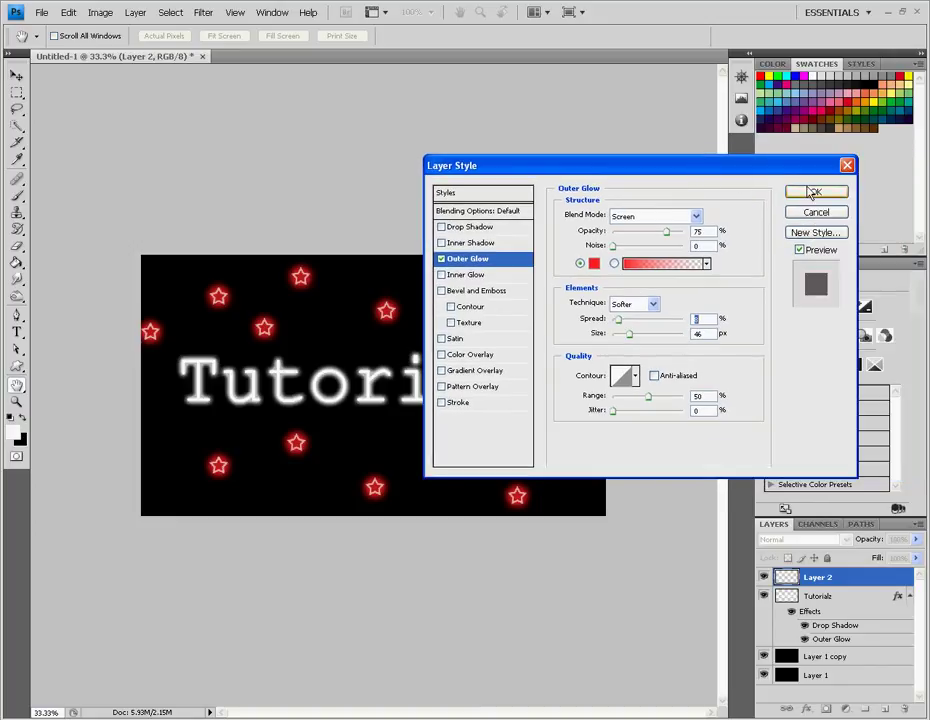
{"action": "left_click", "coordinate": [816, 189]}
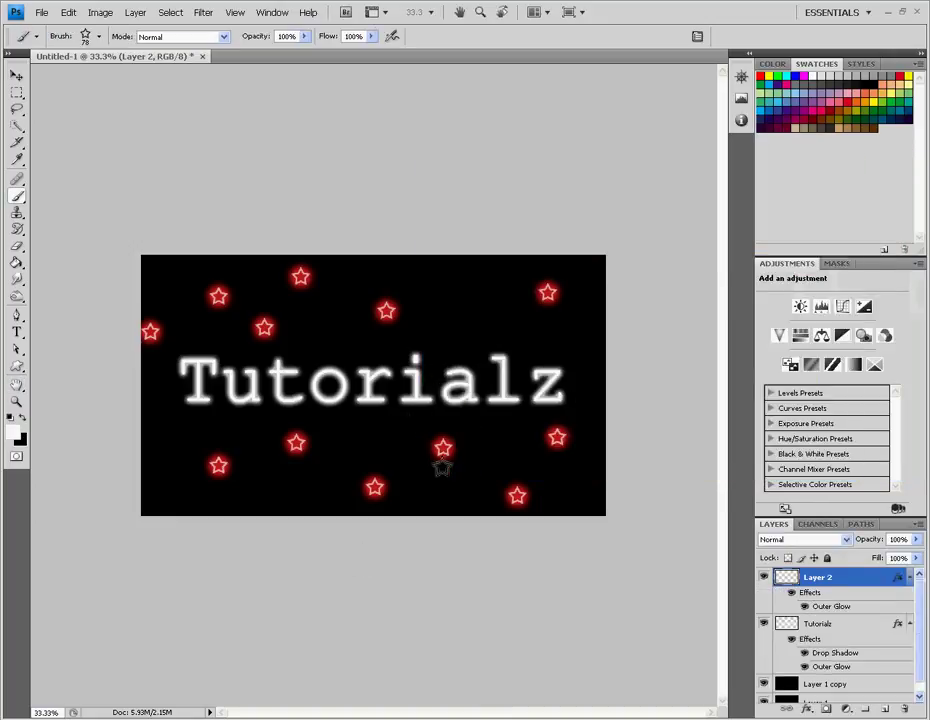
Save the image to the Desktop as the JPEG file tutorialz.jpg at Maximum quality 12
{"action": "left_click", "coordinate": [40, 12]}
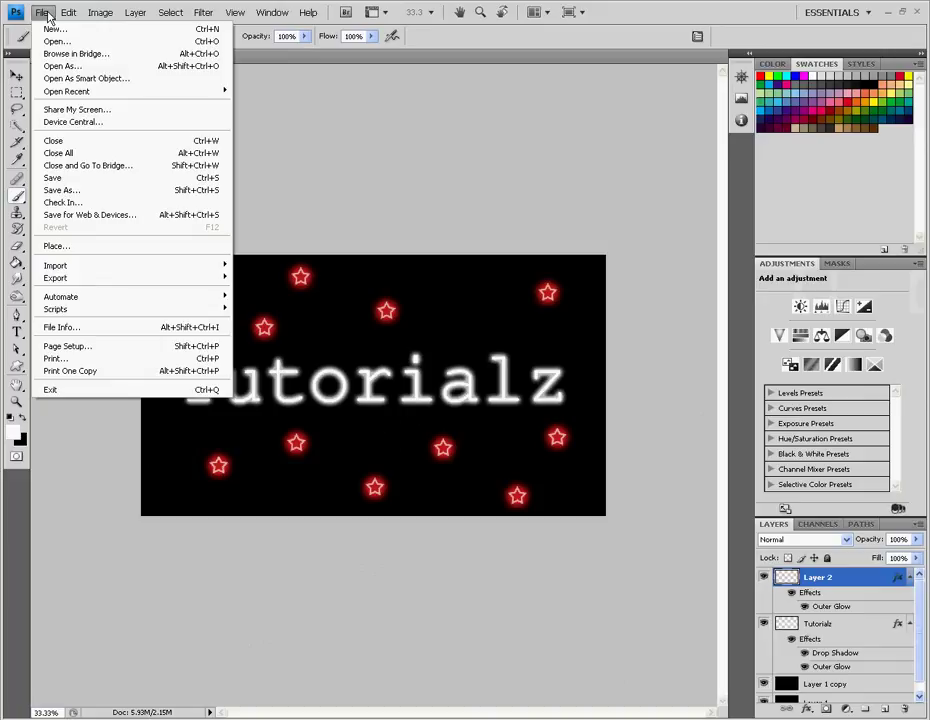
{"action": "left_click", "coordinate": [62, 191]}
{"action": "left_click", "coordinate": [298, 203]}
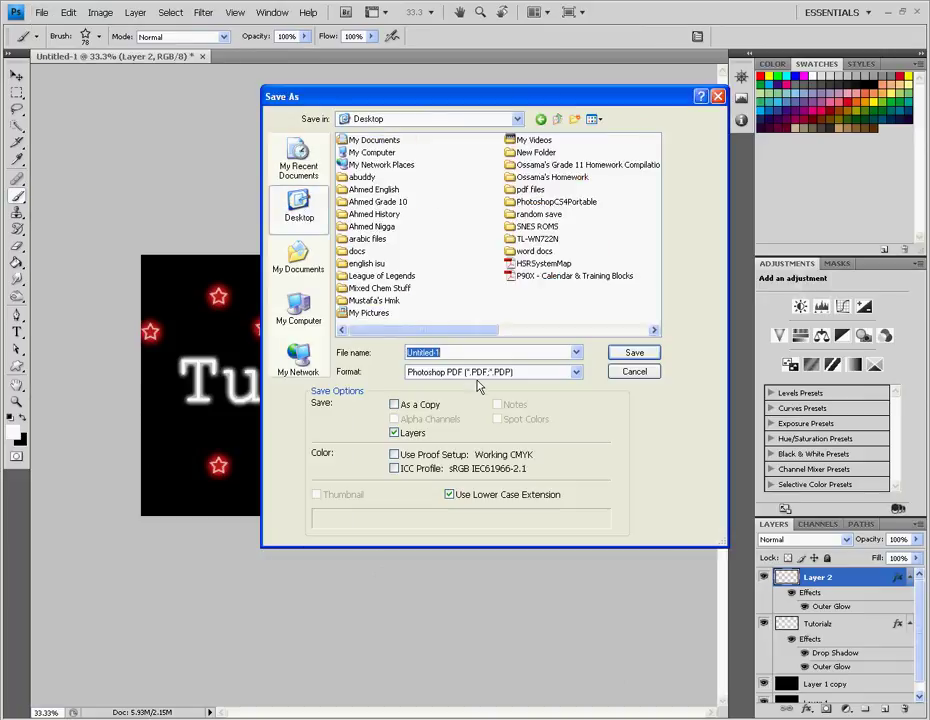
{"action": "type", "text": "tutorialz"}
{"action": "left_click", "coordinate": [576, 371]}
{"action": "left_click", "coordinate": [535, 444]}
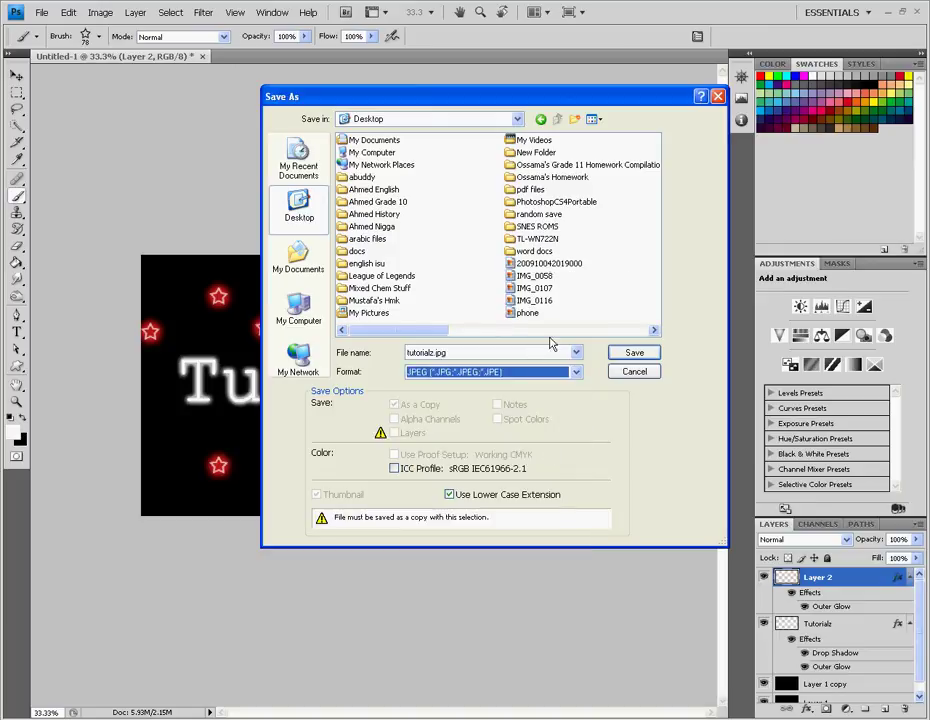
{"action": "left_click", "coordinate": [638, 352]}
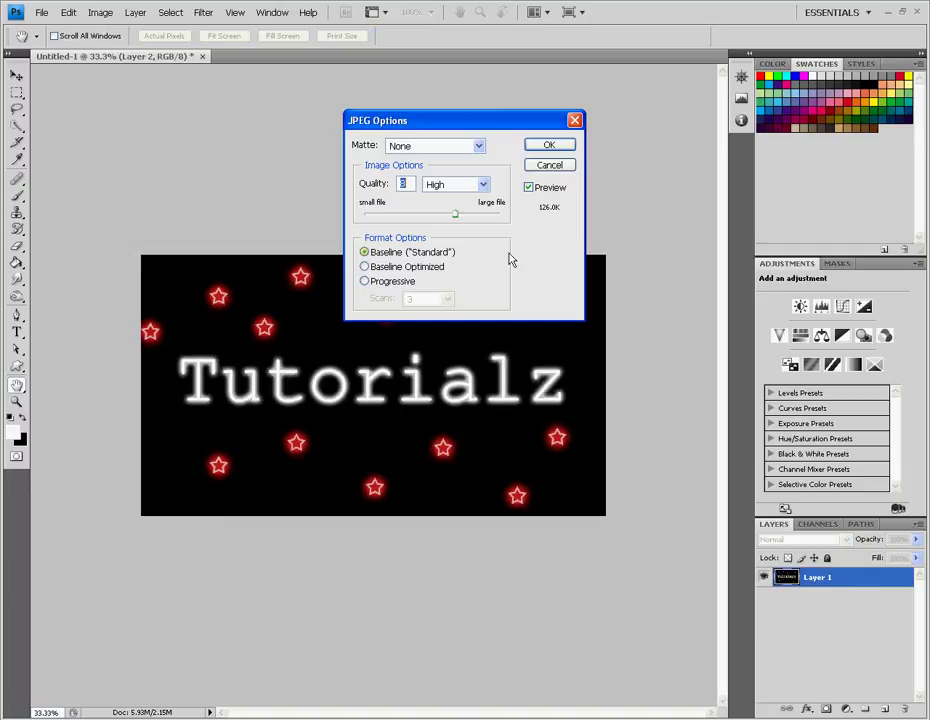
{"action": "left_click_drag", "start_coordinate": [452, 213], "coordinate": [519, 222]}
{"action": "left_click", "coordinate": [559, 144]}
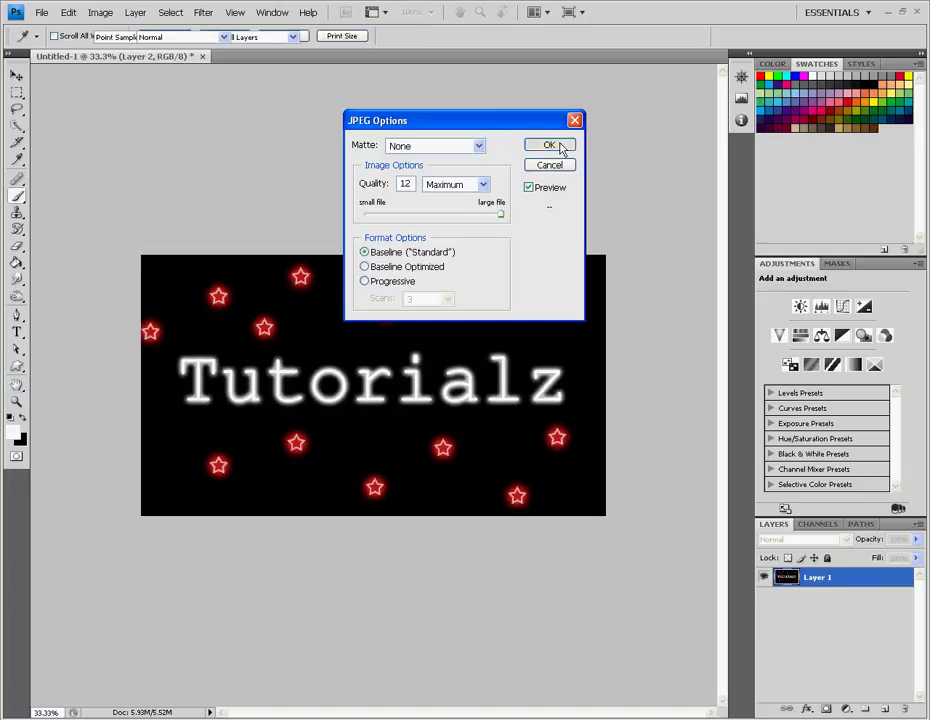